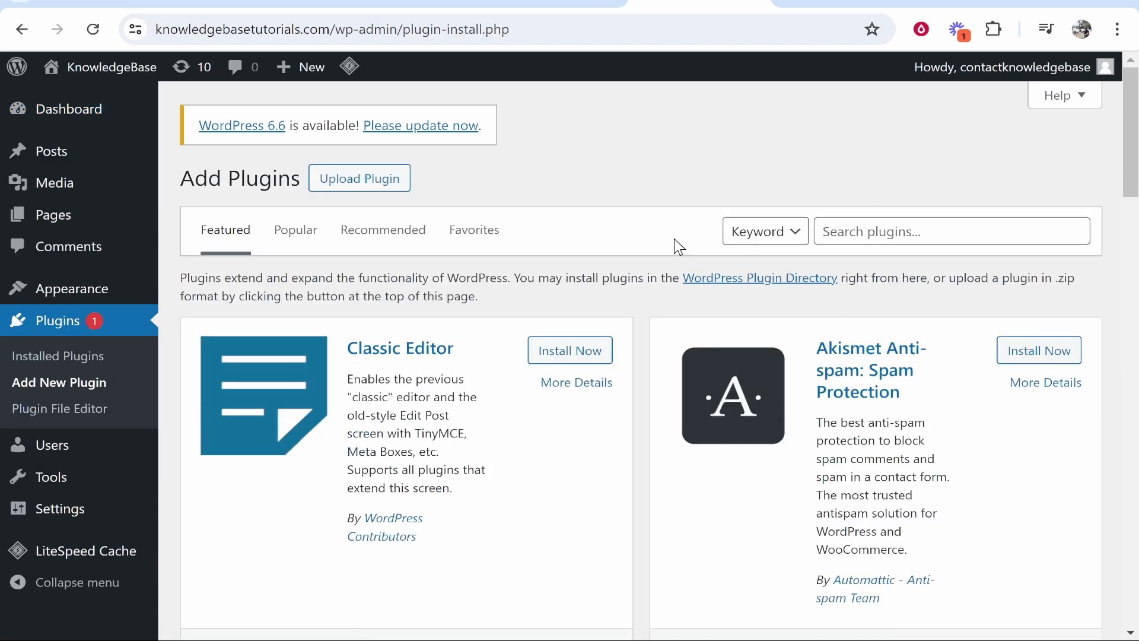
Install and activate the WPForms plugin, found by searching the plugin directory for "contact form".
left_click(936, 232)
type("contact form")
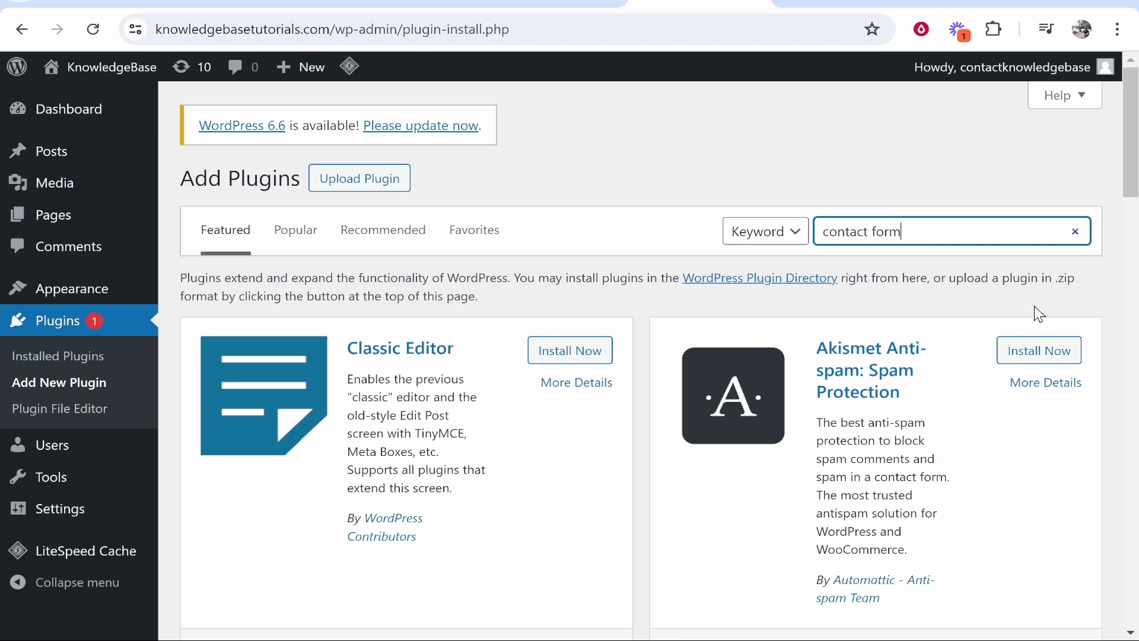
scroll(832, 293, "down", 2)
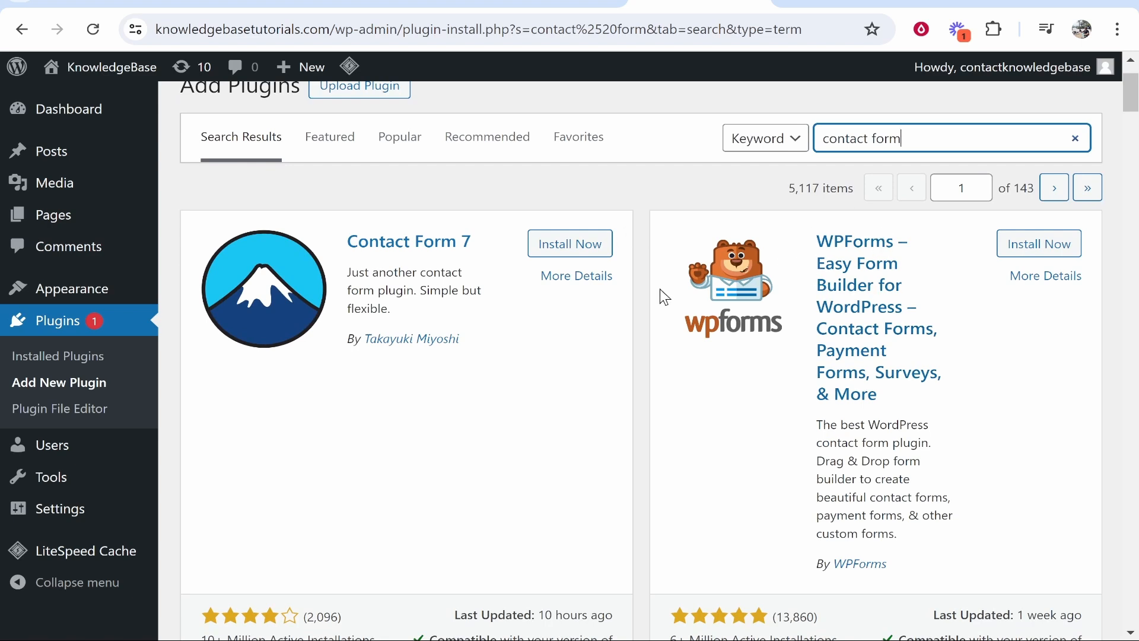
scroll(801, 326, "down", 2)
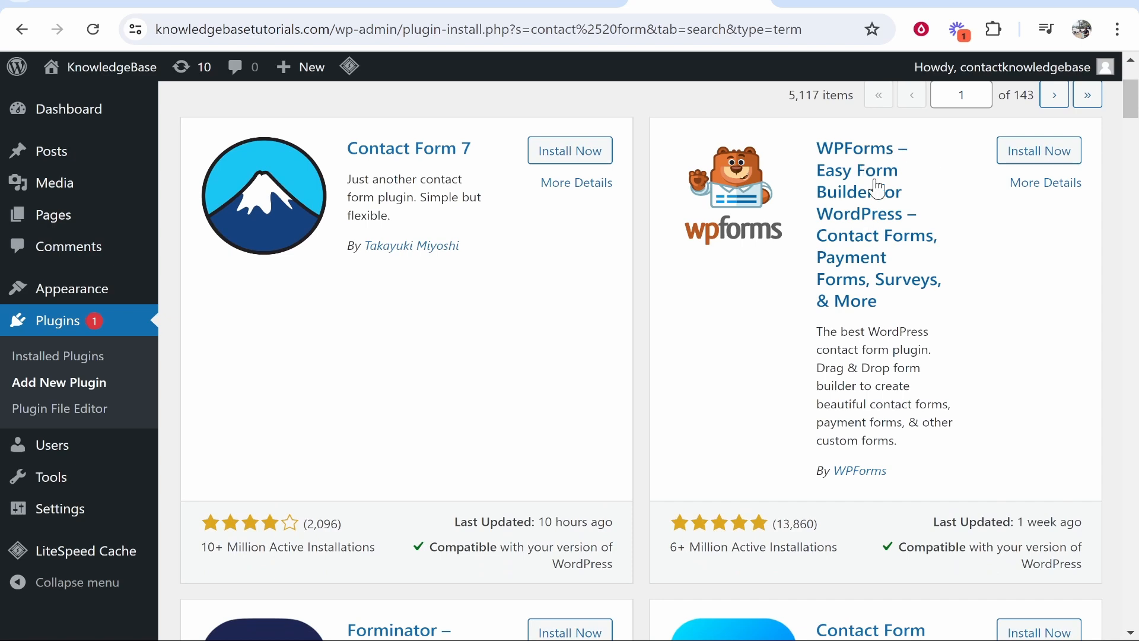
left_click(1047, 154)
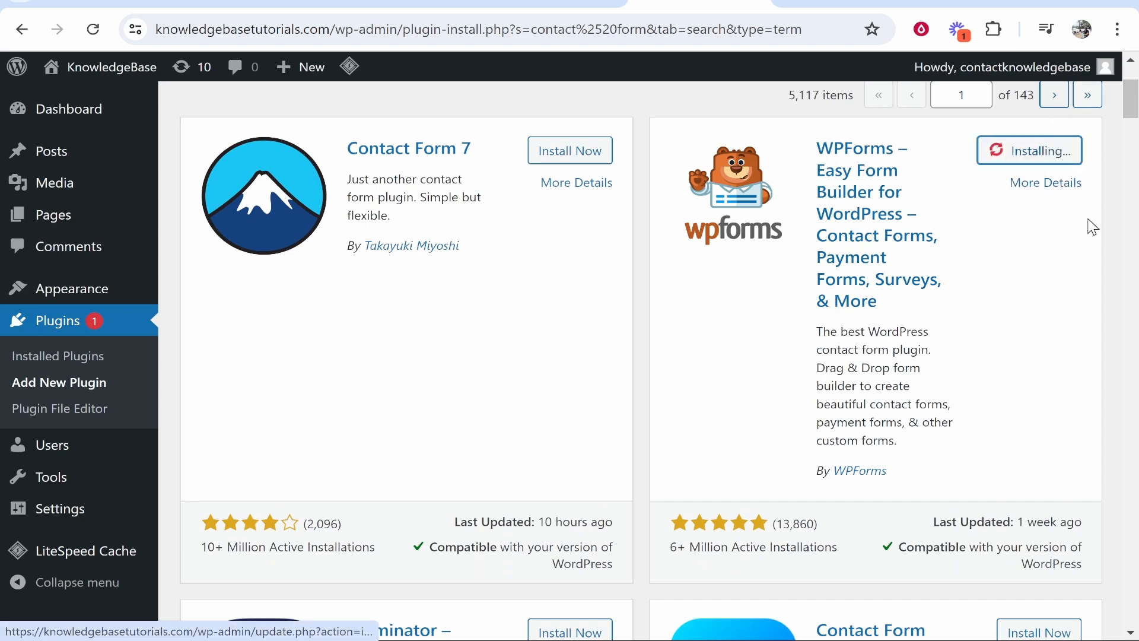
left_click(1077, 155)
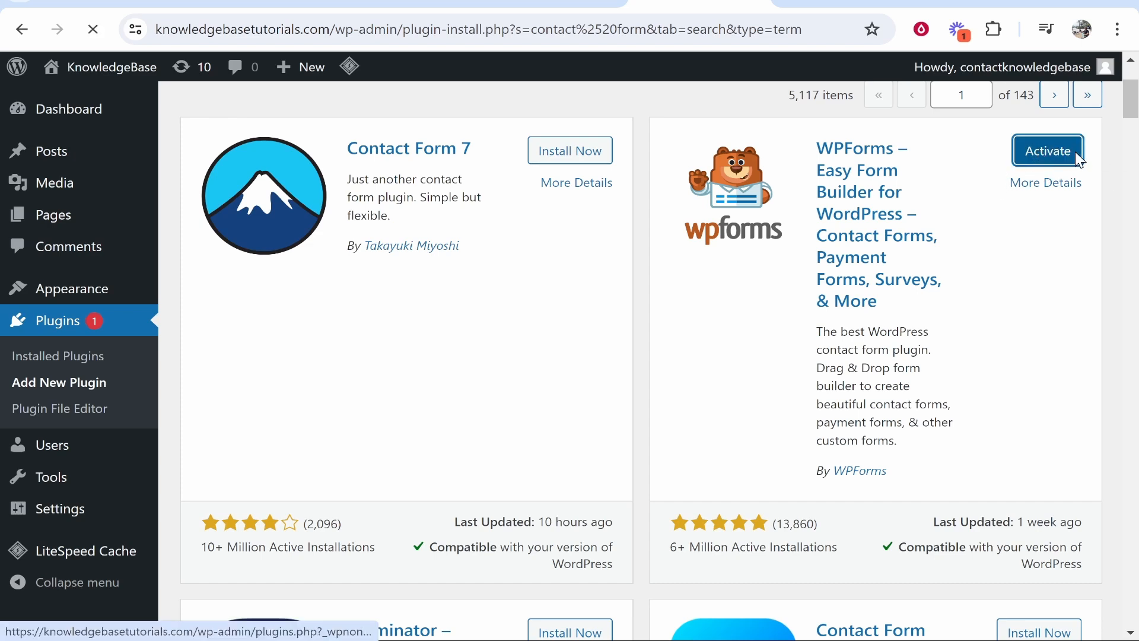
Open the settings of WPForms Lite from the installed plugins and read its license information.
scroll(203, 399, "down", 2)
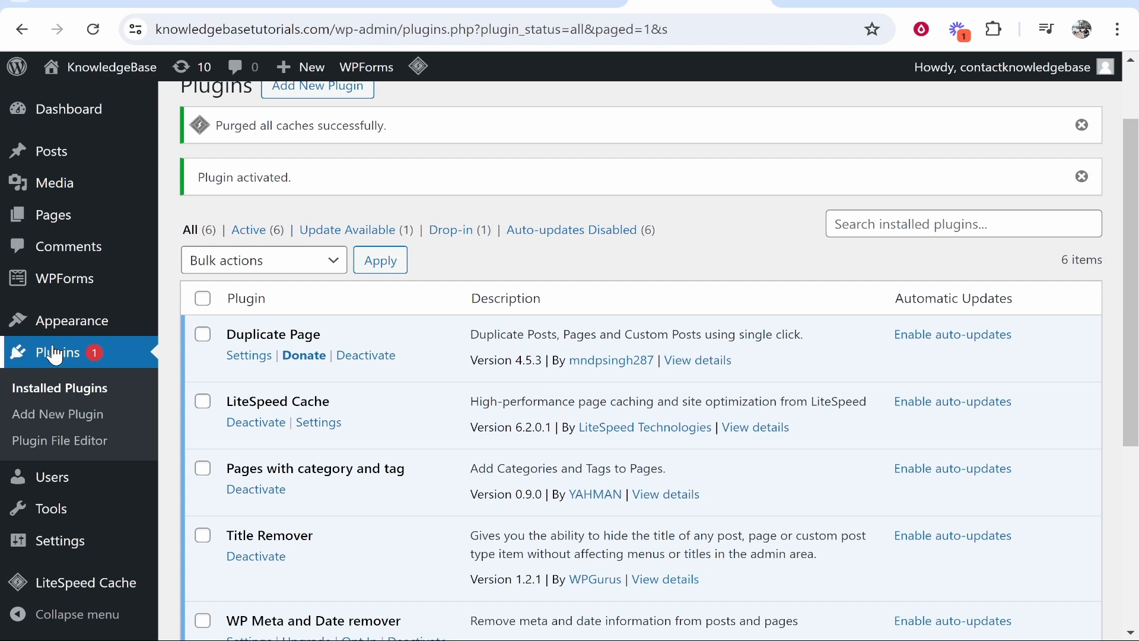
scroll(392, 403, "down", 4)
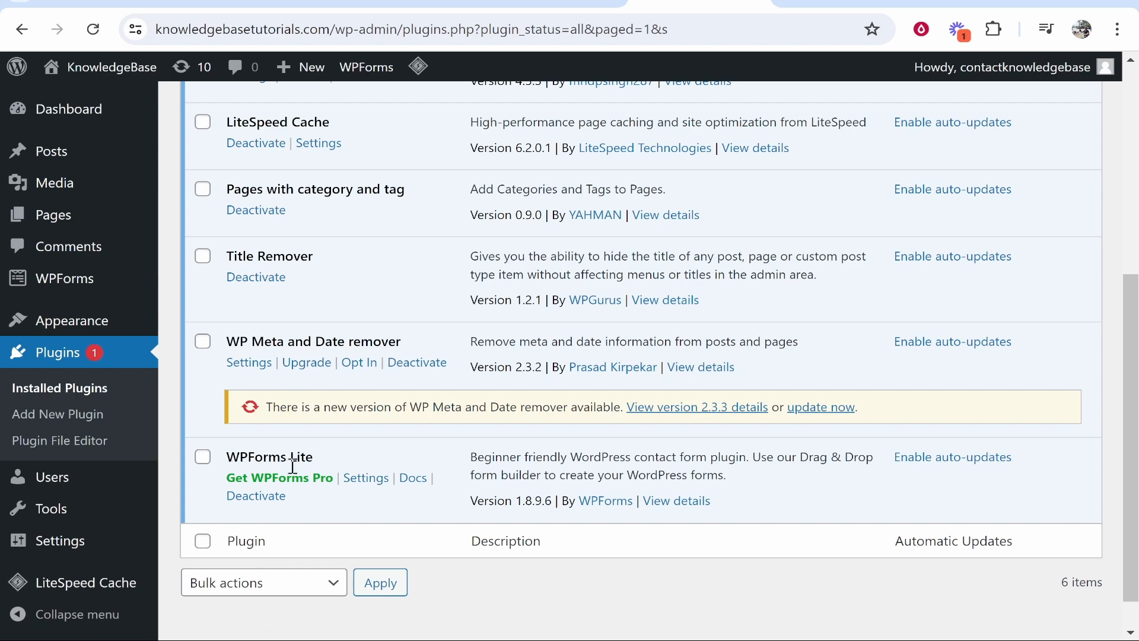
left_click(352, 475)
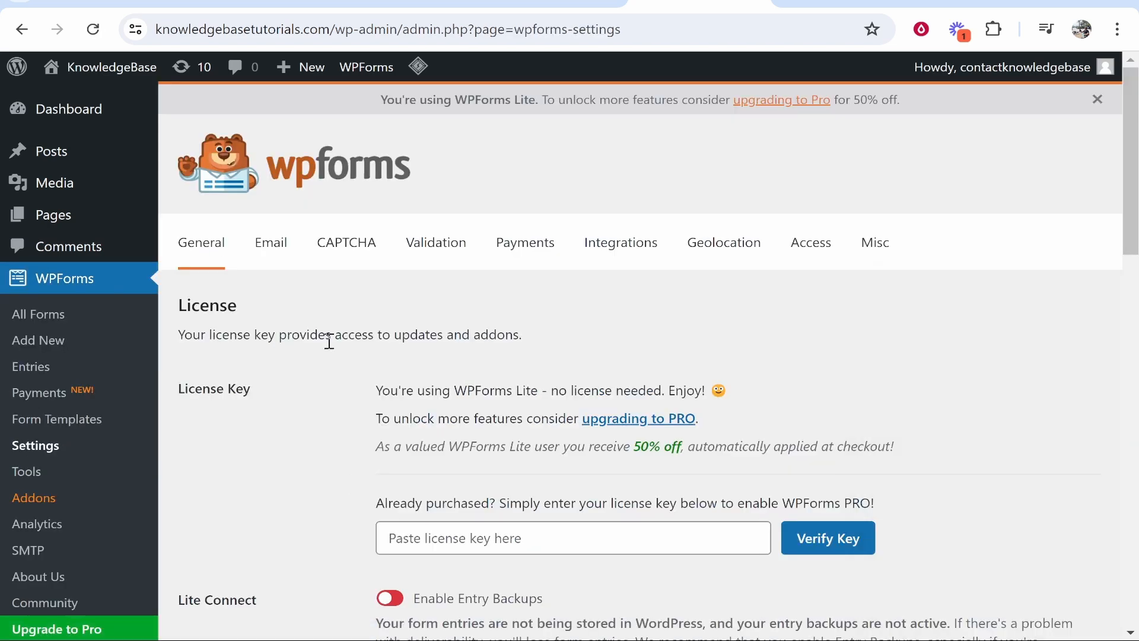
scroll(454, 381, "down", 2)
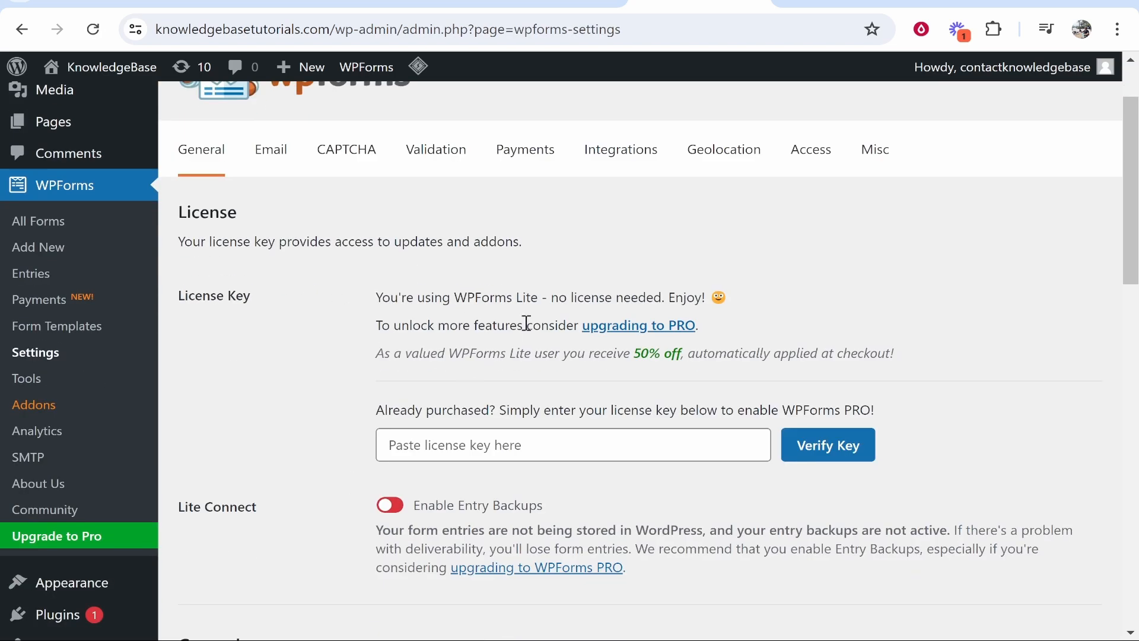
left_click_drag(459, 297, 542, 297)
left_click(578, 283)
scroll(694, 287, "up", 2)
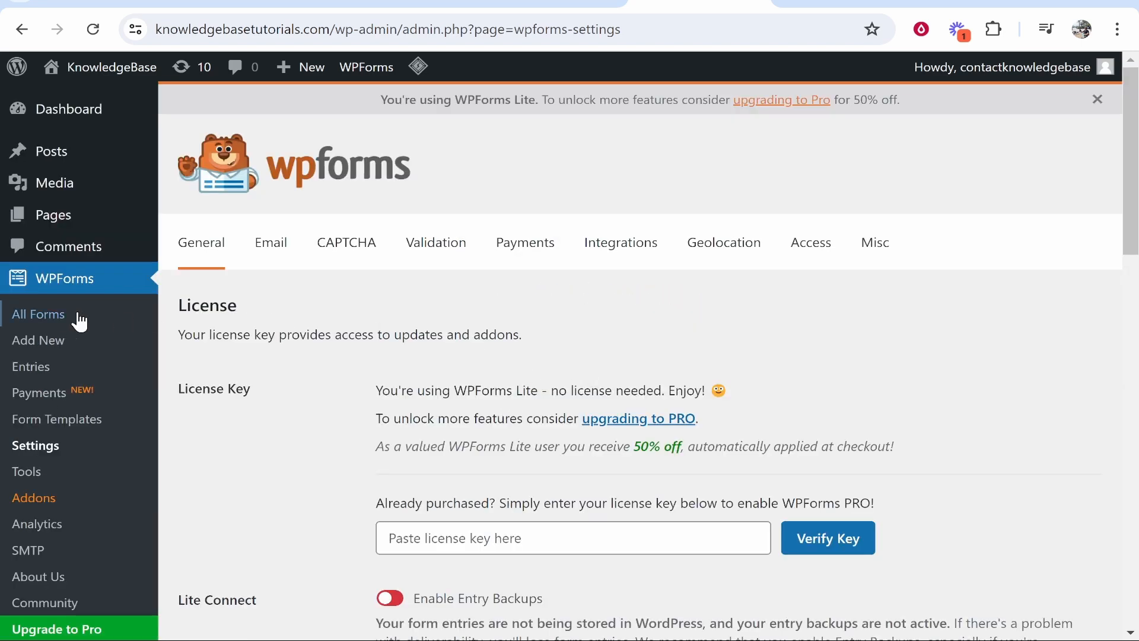
Add a new form in WPForms based on the Simple Contact Form template.
left_click(47, 320)
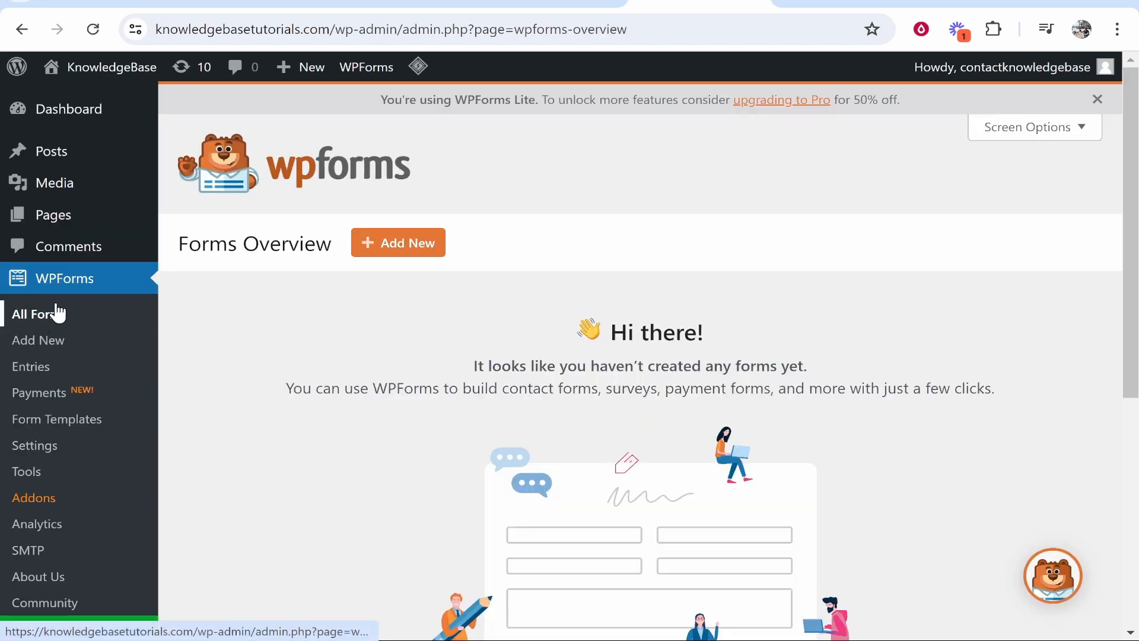
scroll(536, 380, "down", 2)
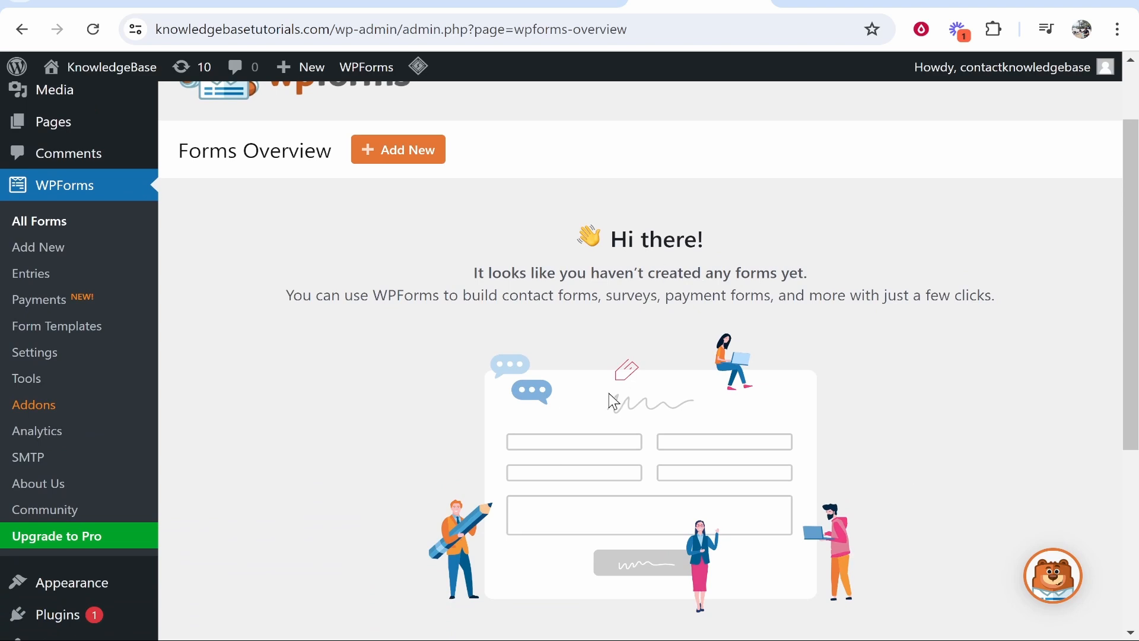
left_click(402, 152)
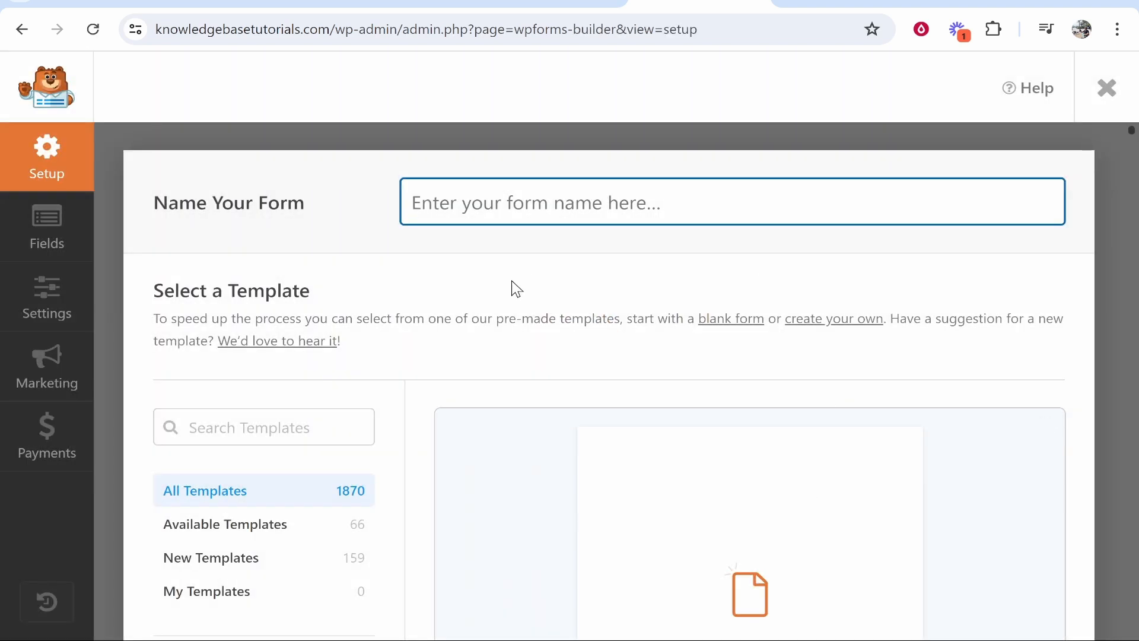
scroll(514, 344, "down", 2)
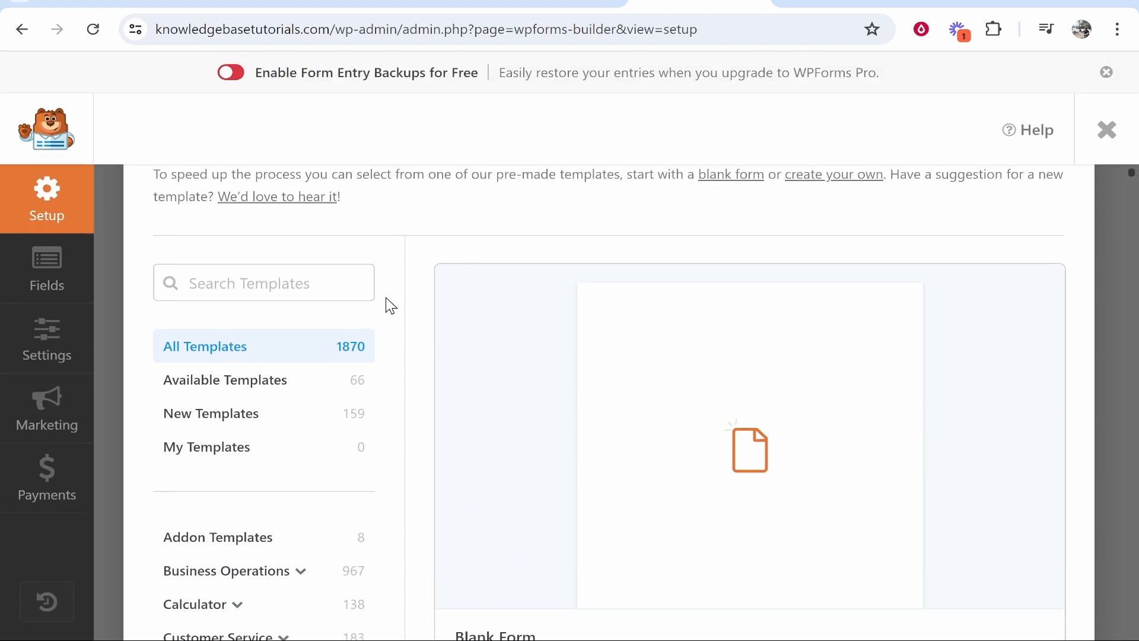
scroll(688, 343, "down", 6)
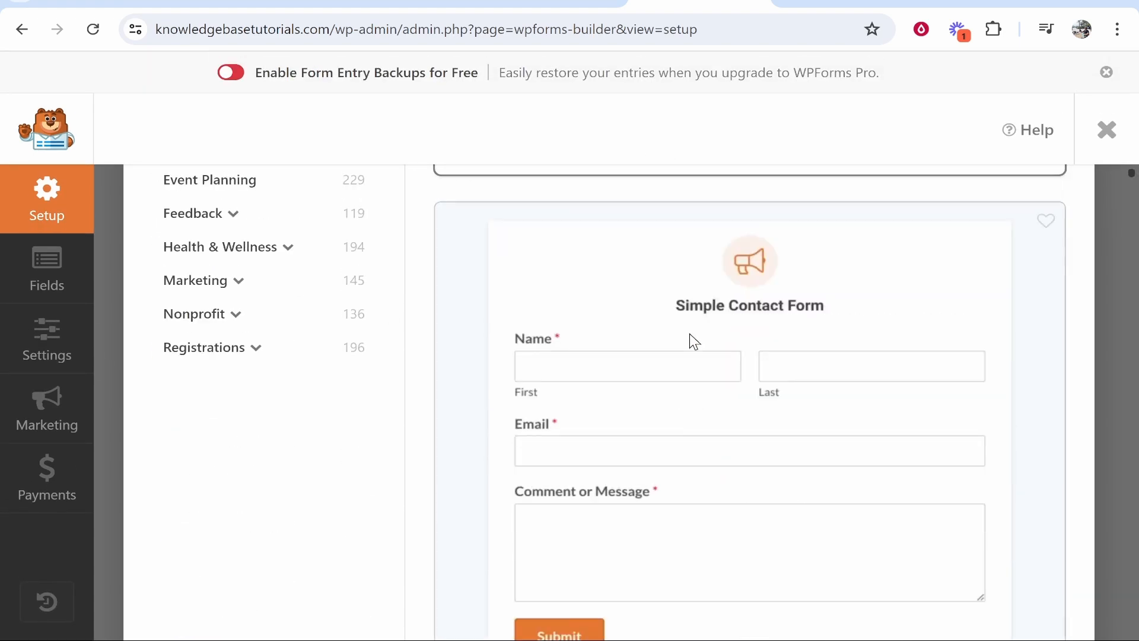
scroll(712, 211, "down", 1)
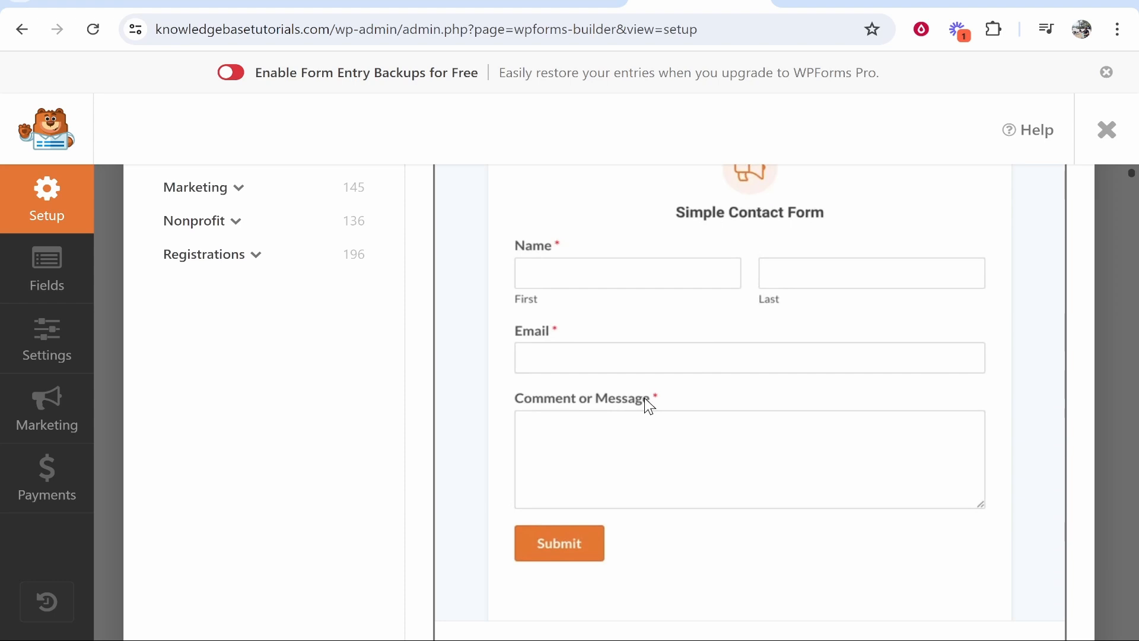
scroll(640, 410, "down", 2)
left_click(579, 537)
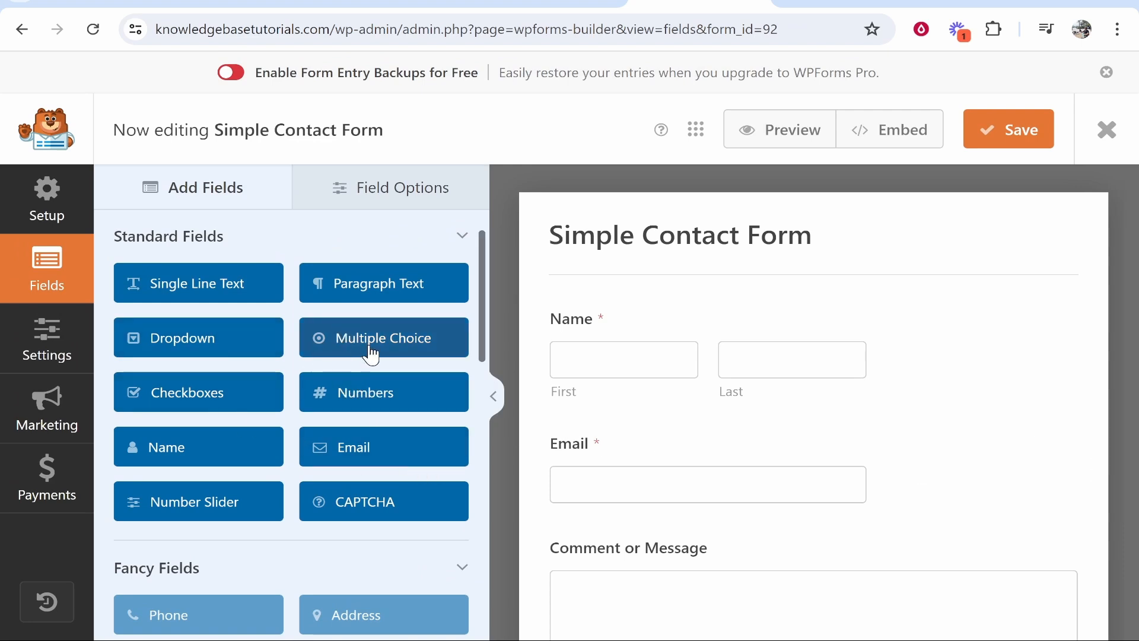
Look over the available fields and the form layout, and save the Simple Contact Form and close the form builder.
scroll(153, 445, "down", 4)
scroll(214, 369, "down", 2)
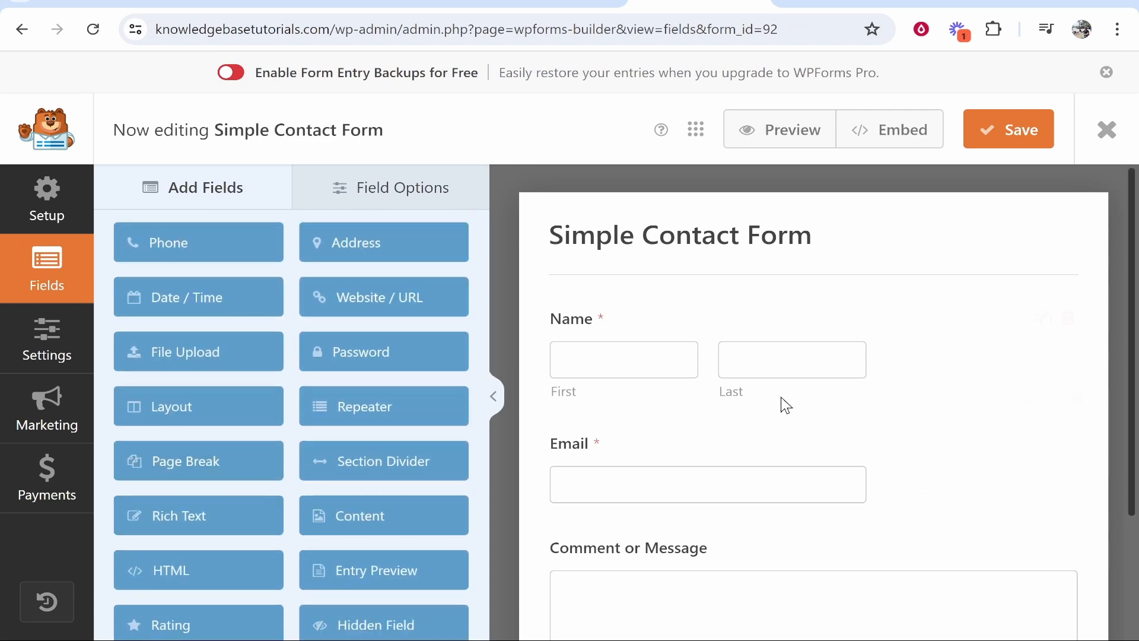
scroll(786, 400, "down", 3)
scroll(920, 439, "up", 2)
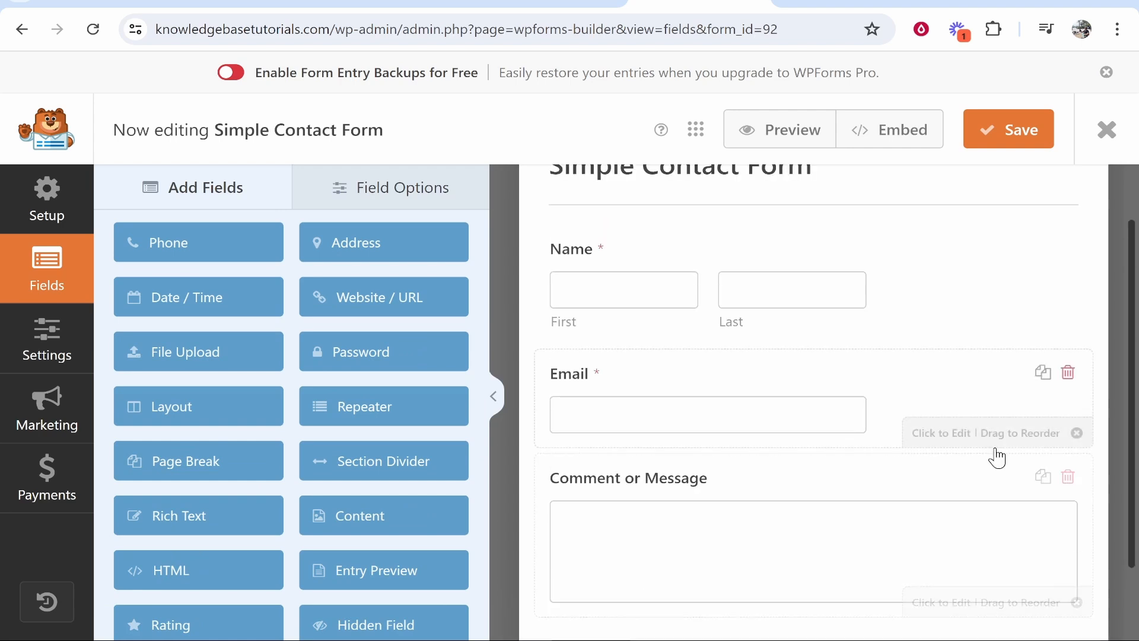
scroll(858, 454, "up", 2)
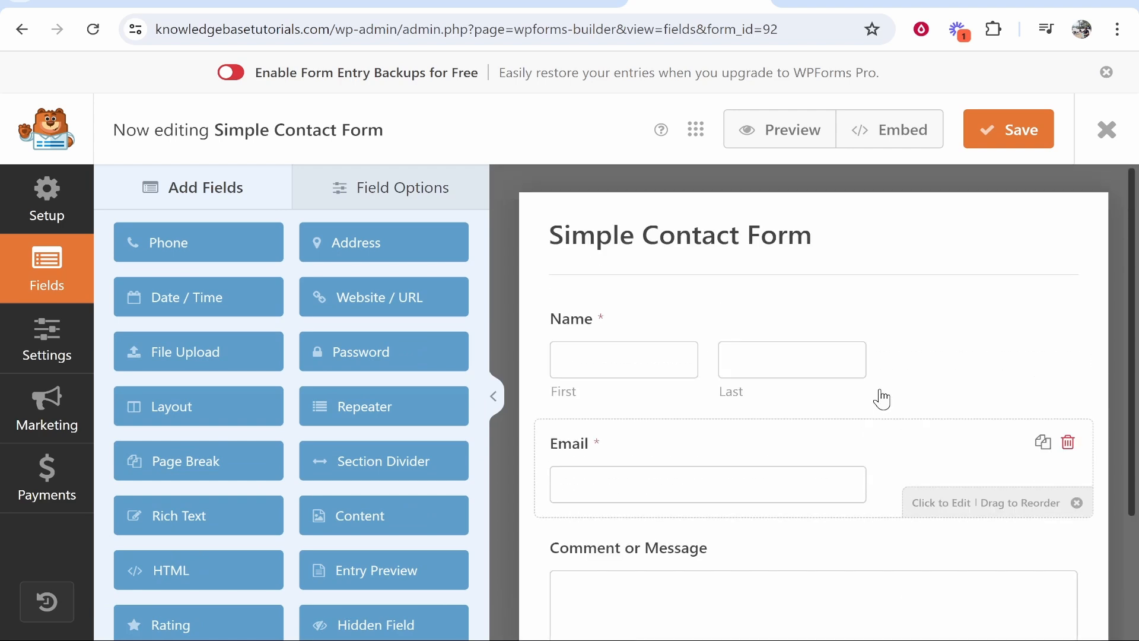
left_click(1027, 130)
left_click(1008, 142)
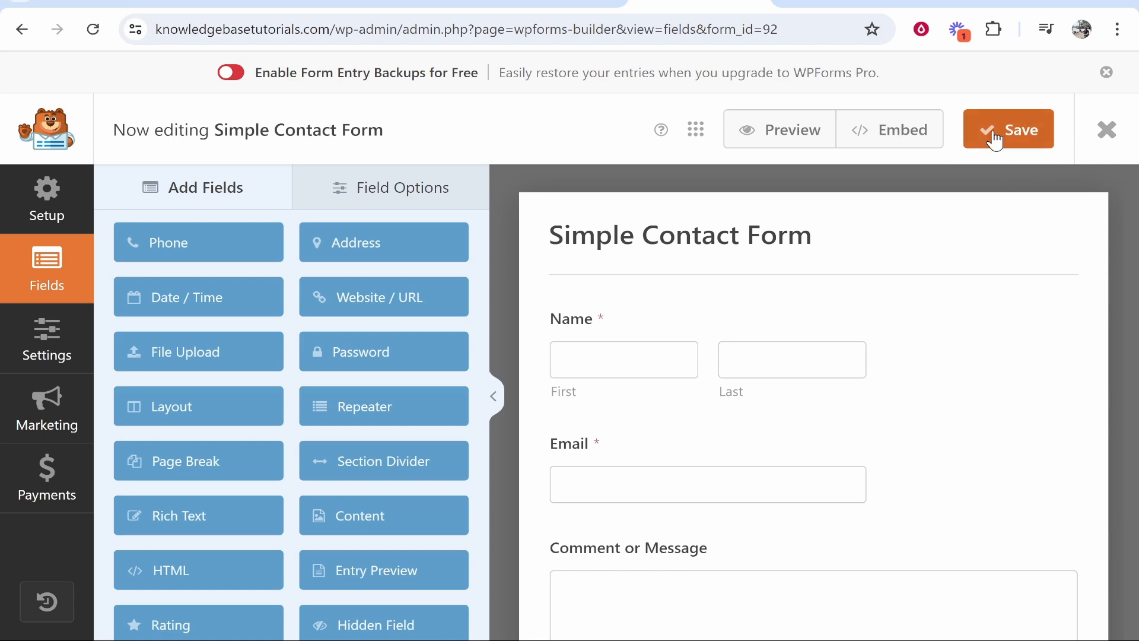
left_click(1116, 137)
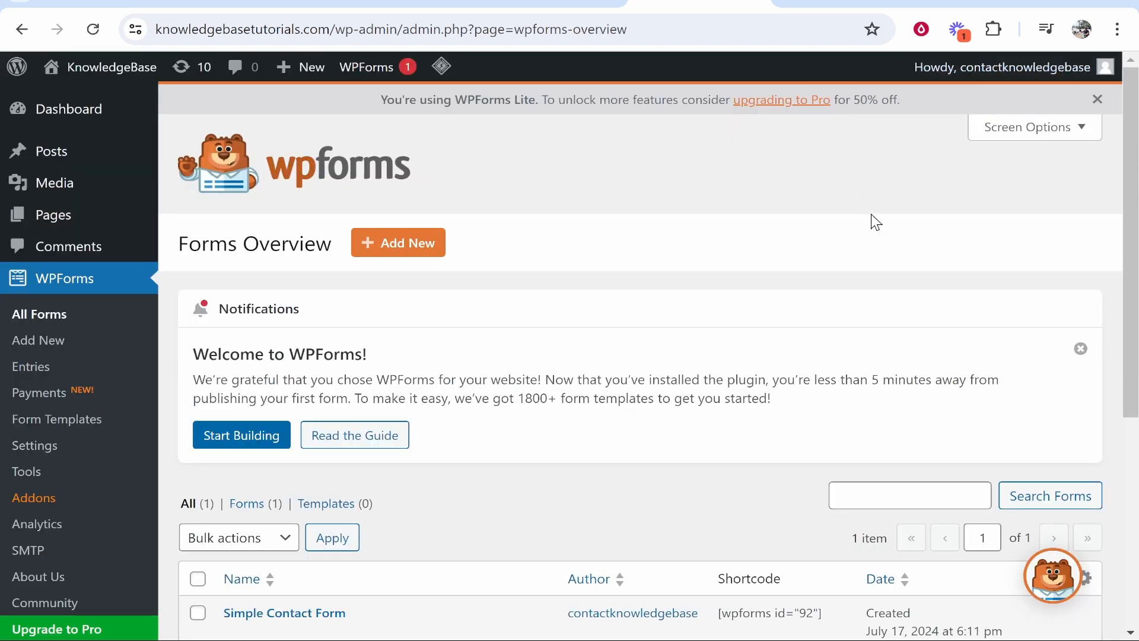
Copy the Simple Contact Form's shortcode [wpforms id="92"] from the forms overview.
scroll(656, 257, "down", 3)
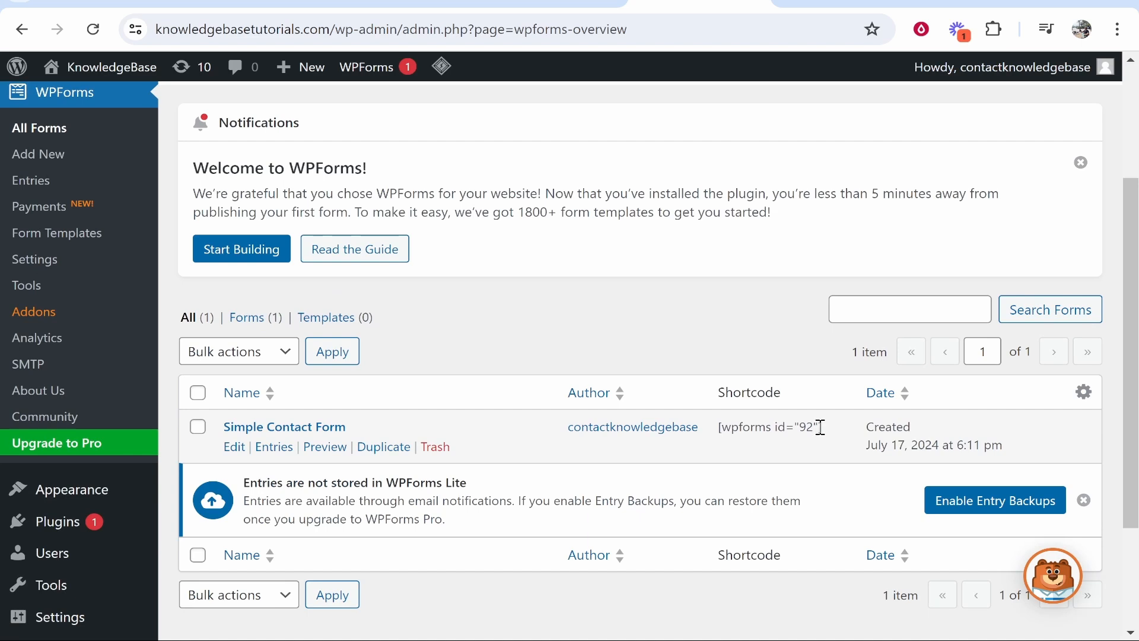
mouse_move(820, 427)
left_mouse_down()
mouse_move(776, 428)
mouse_move(820, 429)
left_mouse_up()
left_click(784, 430)
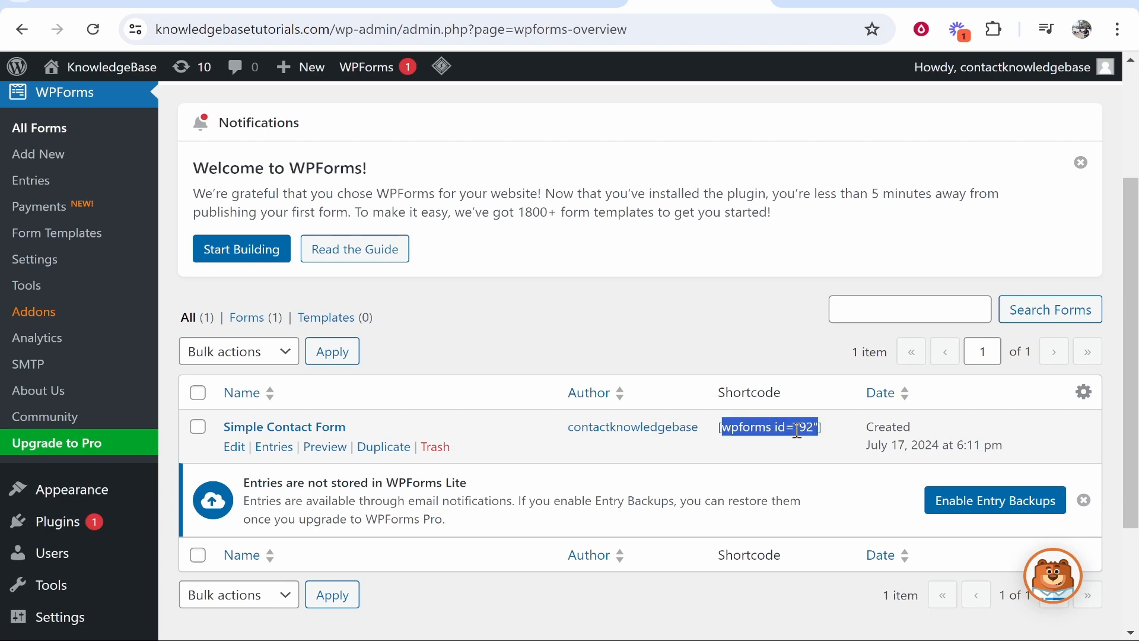
left_click(797, 431)
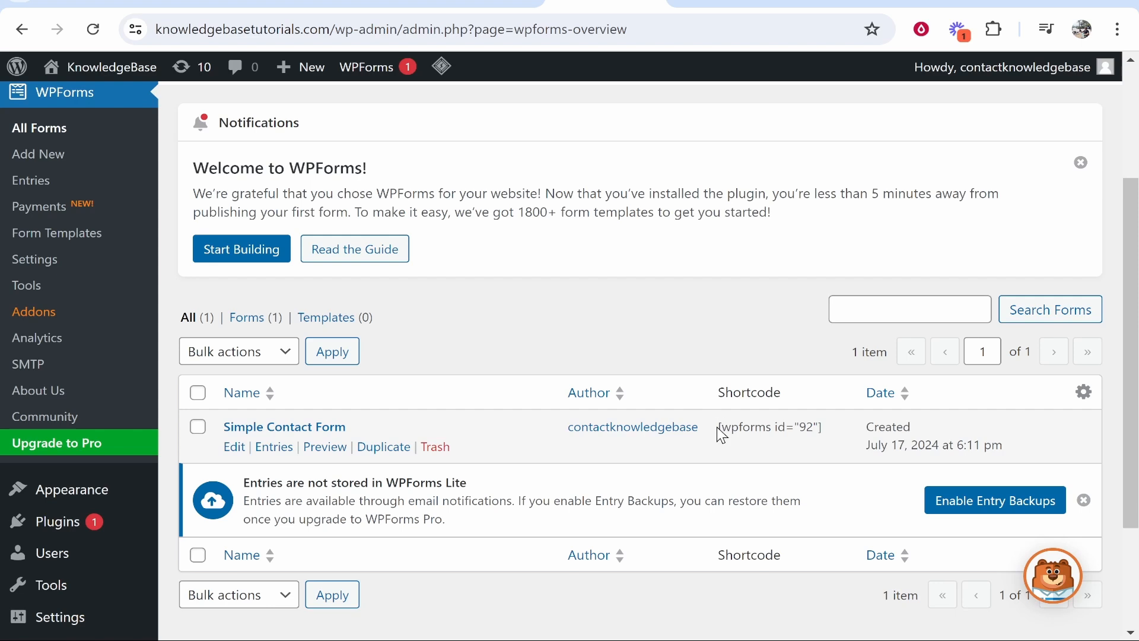
left_click_drag(717, 427, 824, 427)
right_click(799, 428)
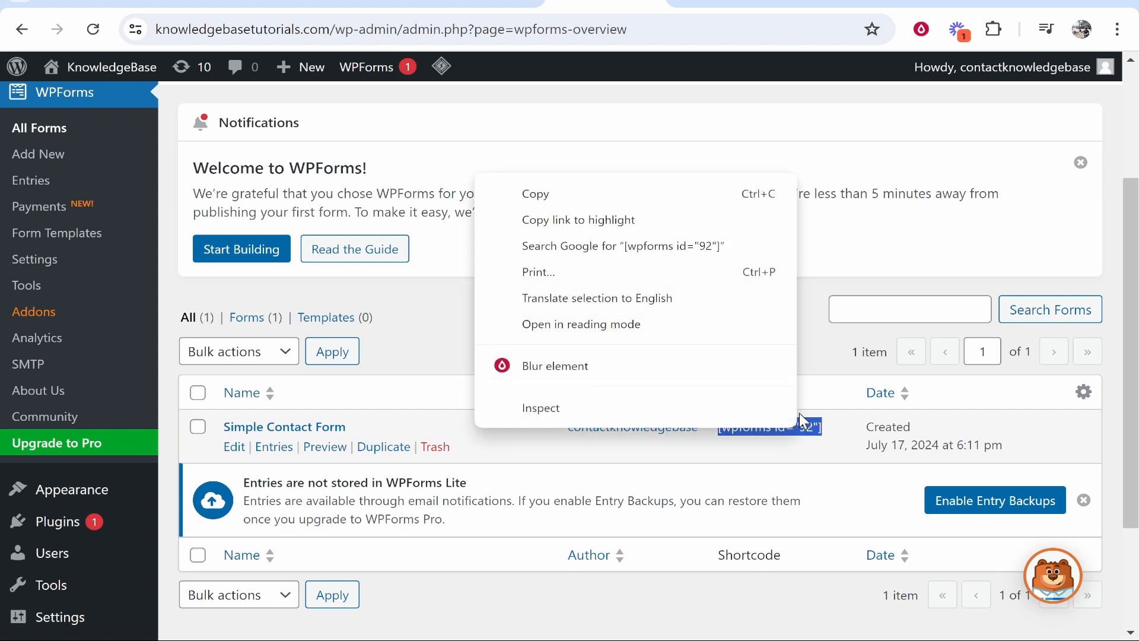
left_click(558, 197)
Create a new page and title it "Contact Us".
scroll(339, 341, "up", 3)
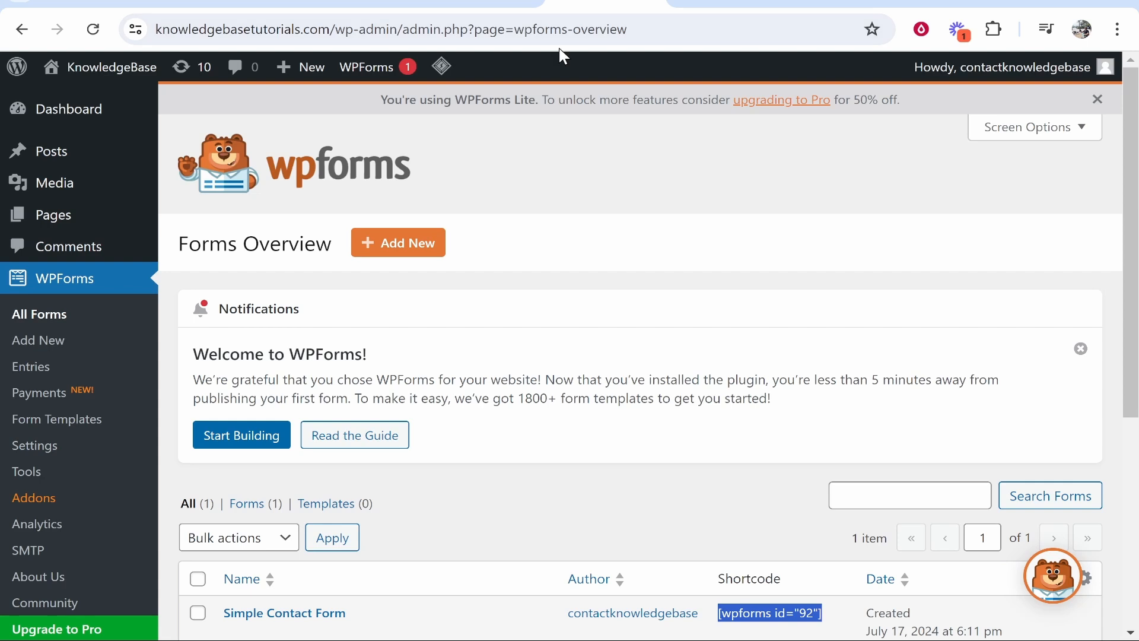
mouse_move(54, 215)
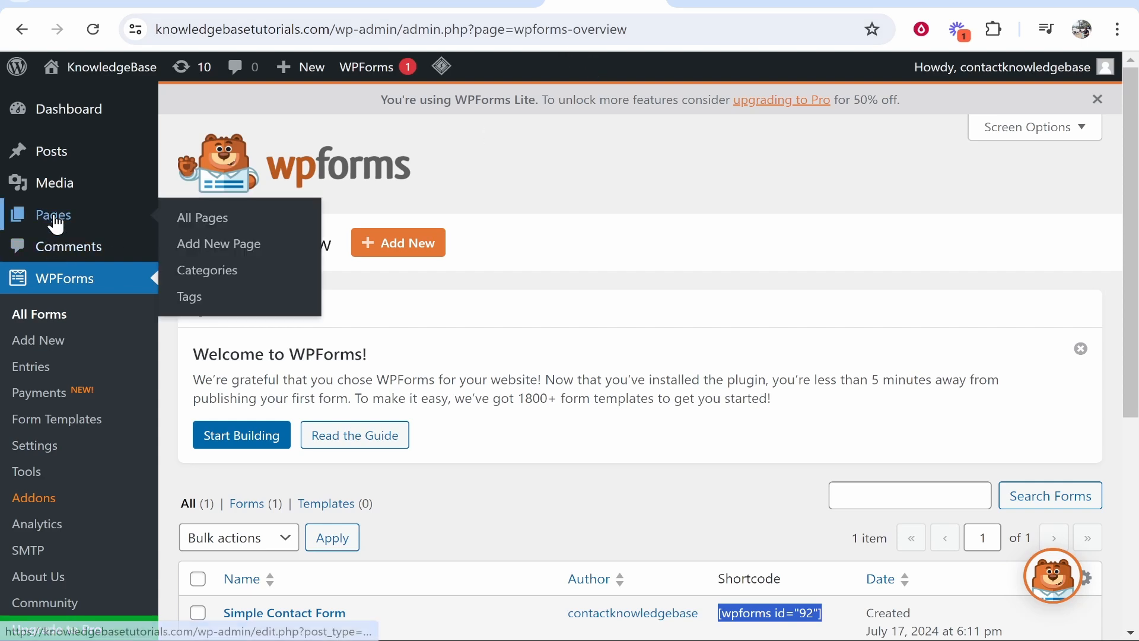
left_click(243, 220)
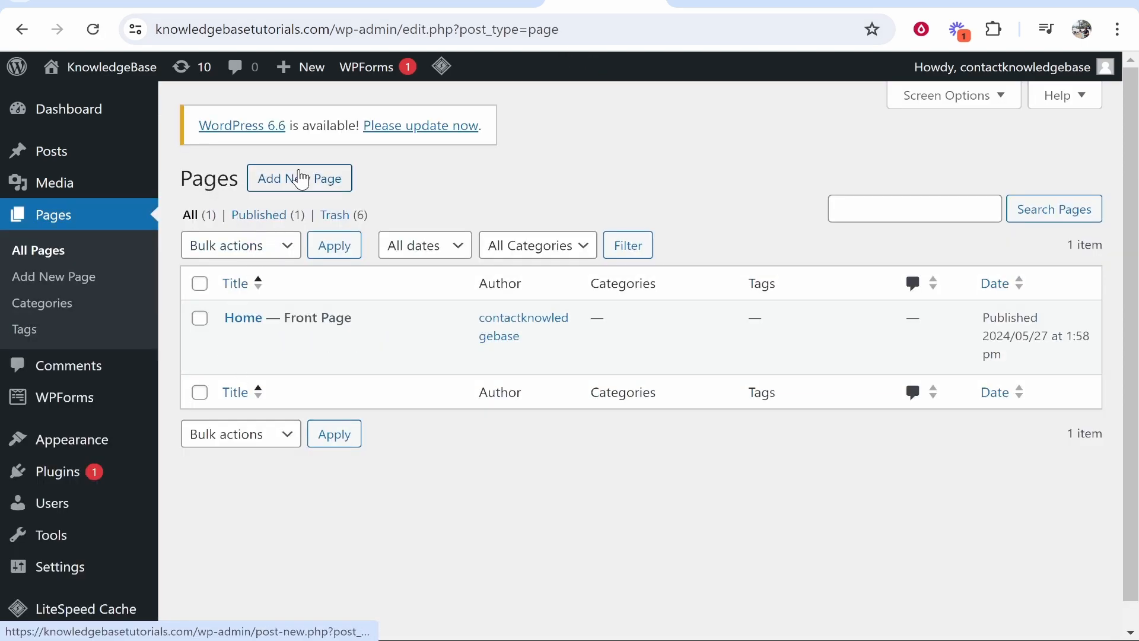
left_click(313, 179)
type("C")
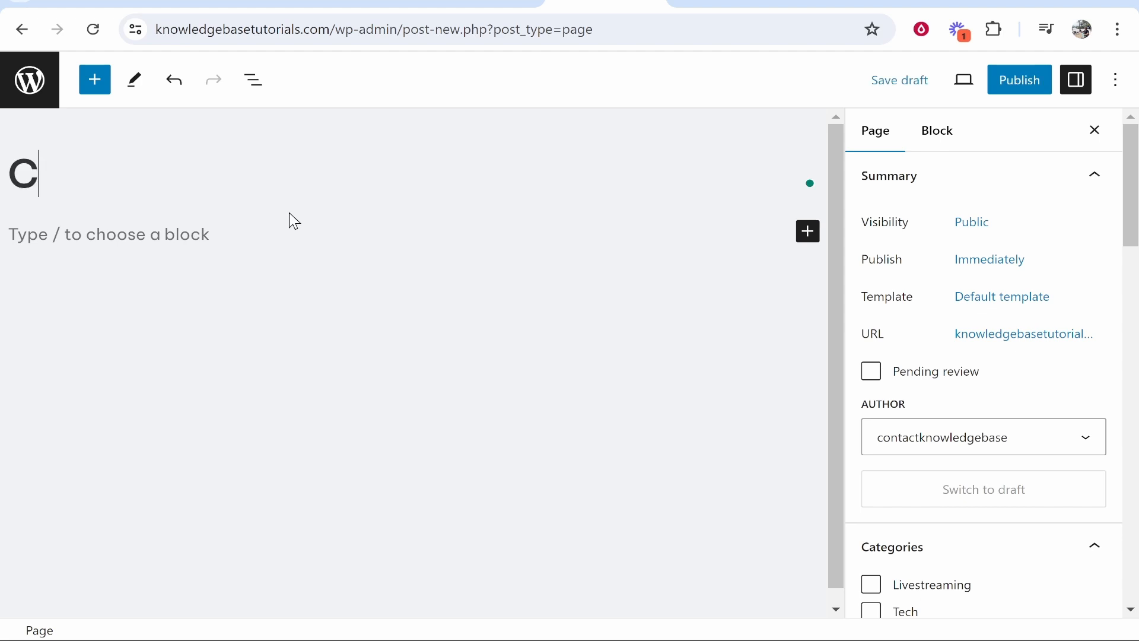
type("ontact Us")
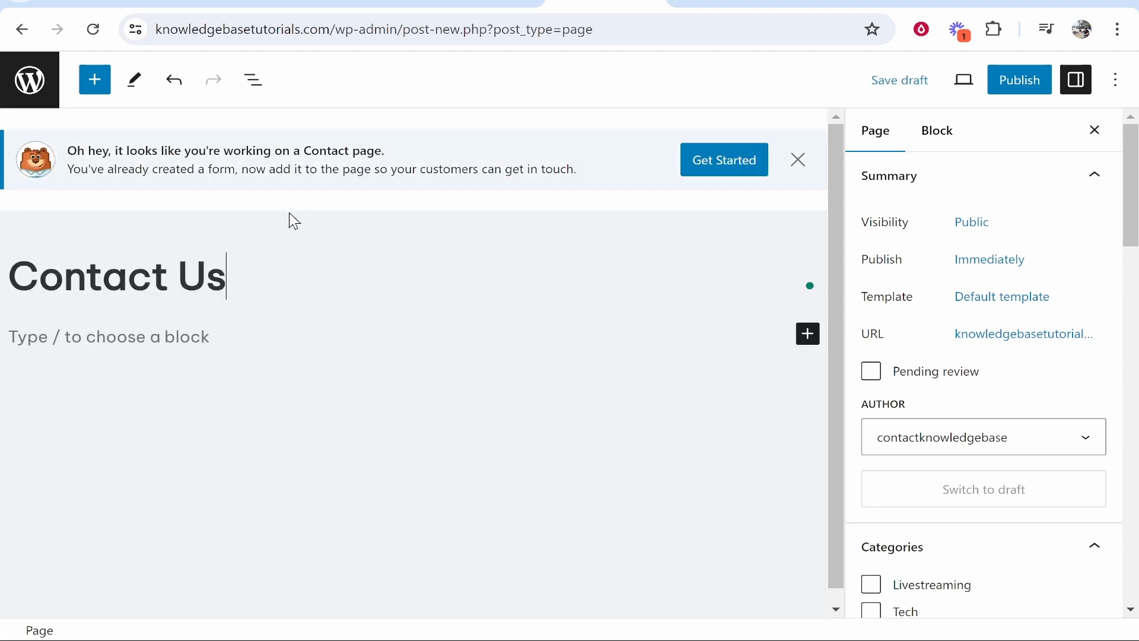
Read the WPForms notice about adding the existing form to the contact page and dismiss it.
left_click_drag(67, 150, 400, 158)
left_click(177, 156)
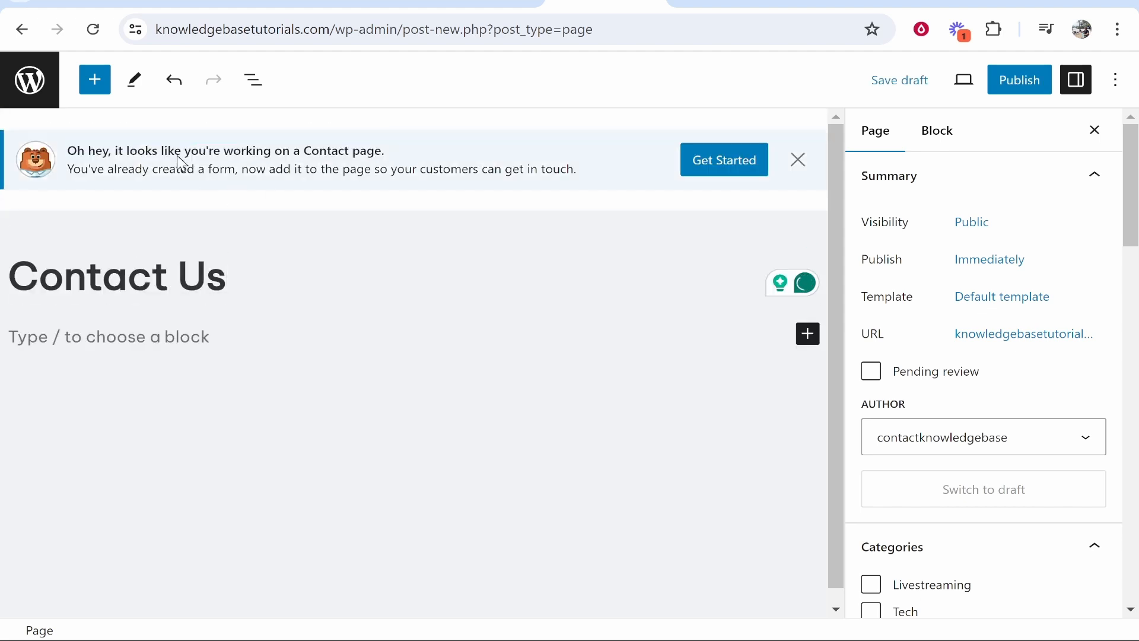
left_click_drag(115, 150, 390, 156)
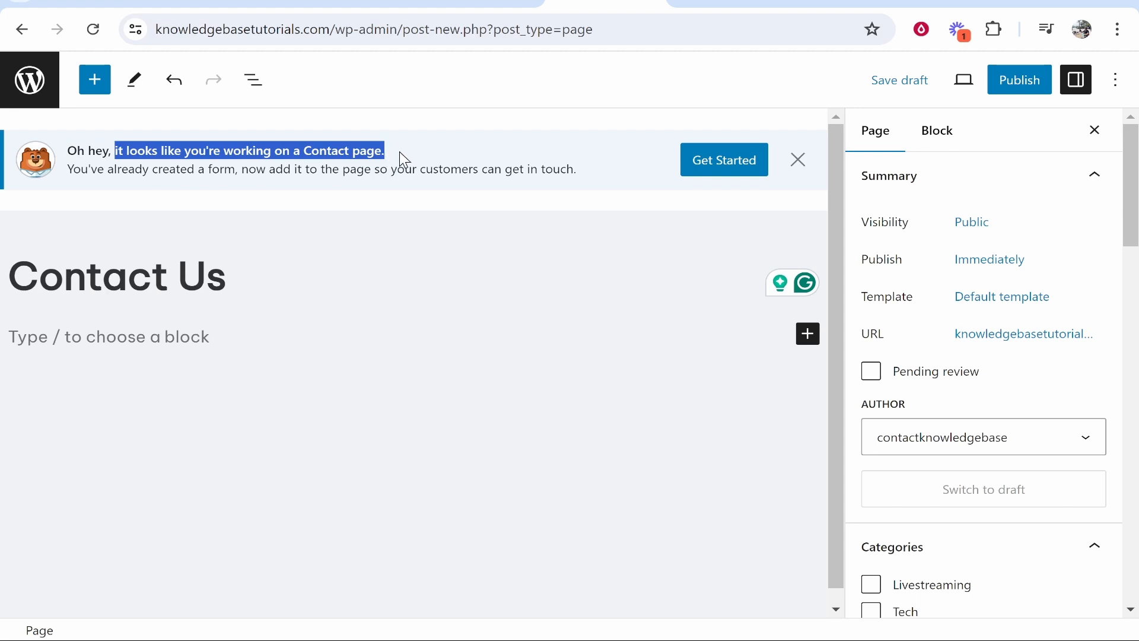
left_click(400, 153)
left_click_drag(67, 169, 239, 166)
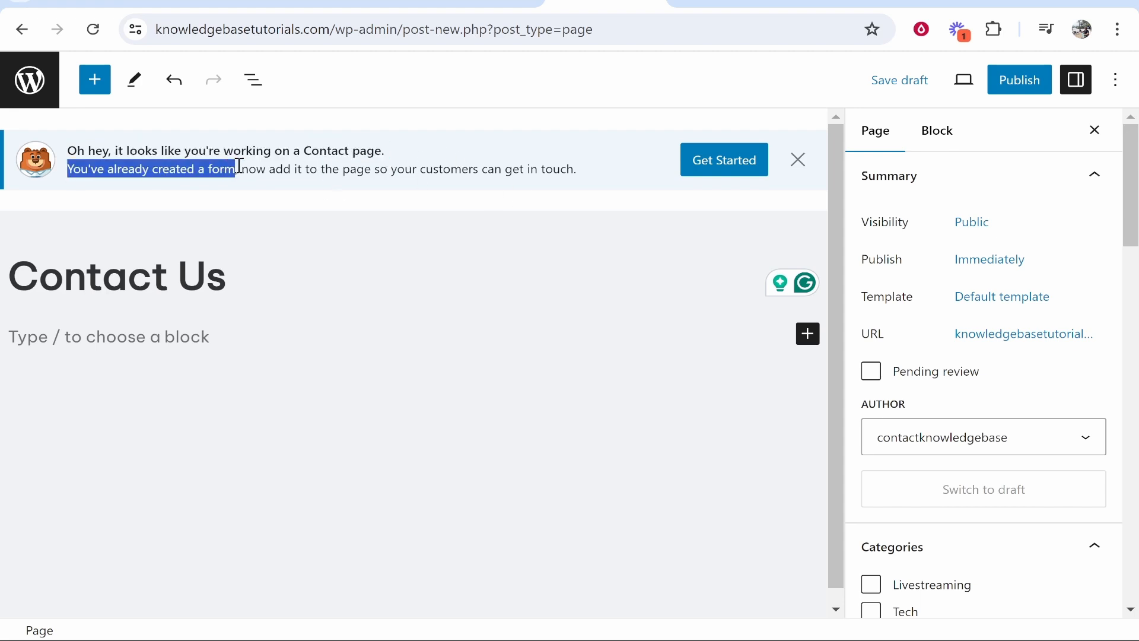
left_click(713, 153)
left_click(796, 157)
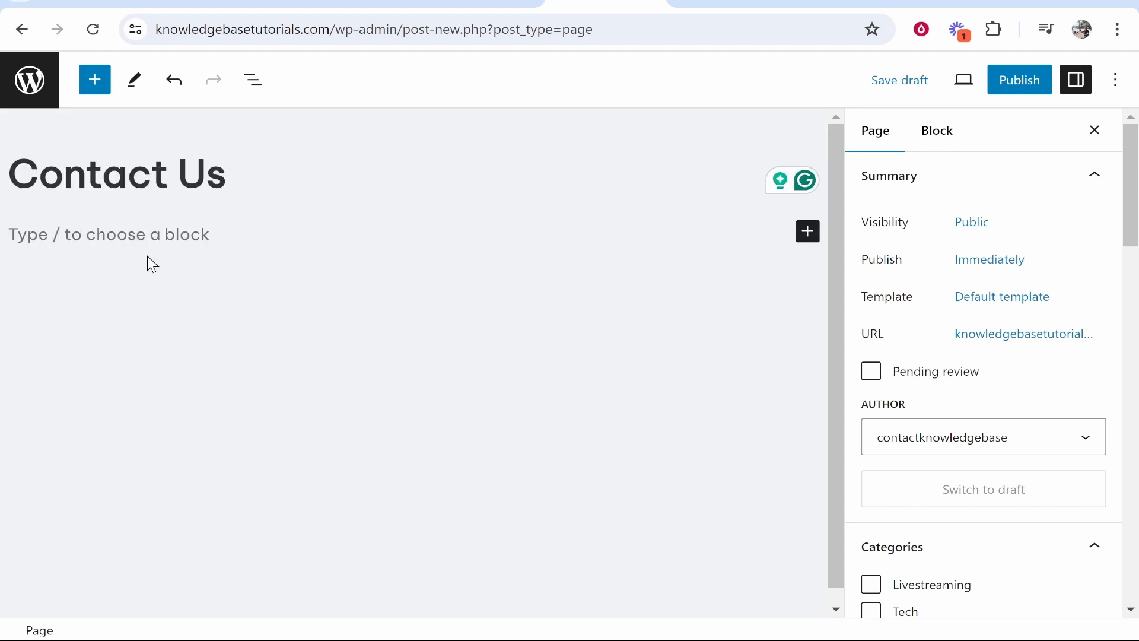
Insert a Shortcode block below the Contact Us title and paste the form shortcode [wpforms id="92"] into it.
left_click(159, 237)
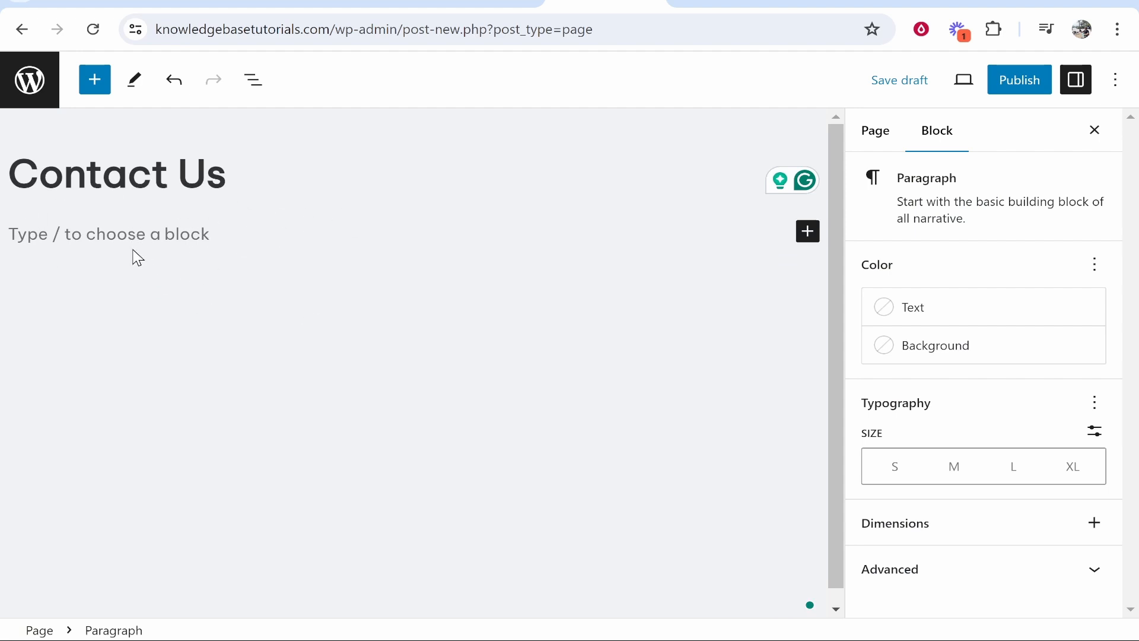
left_click(811, 314)
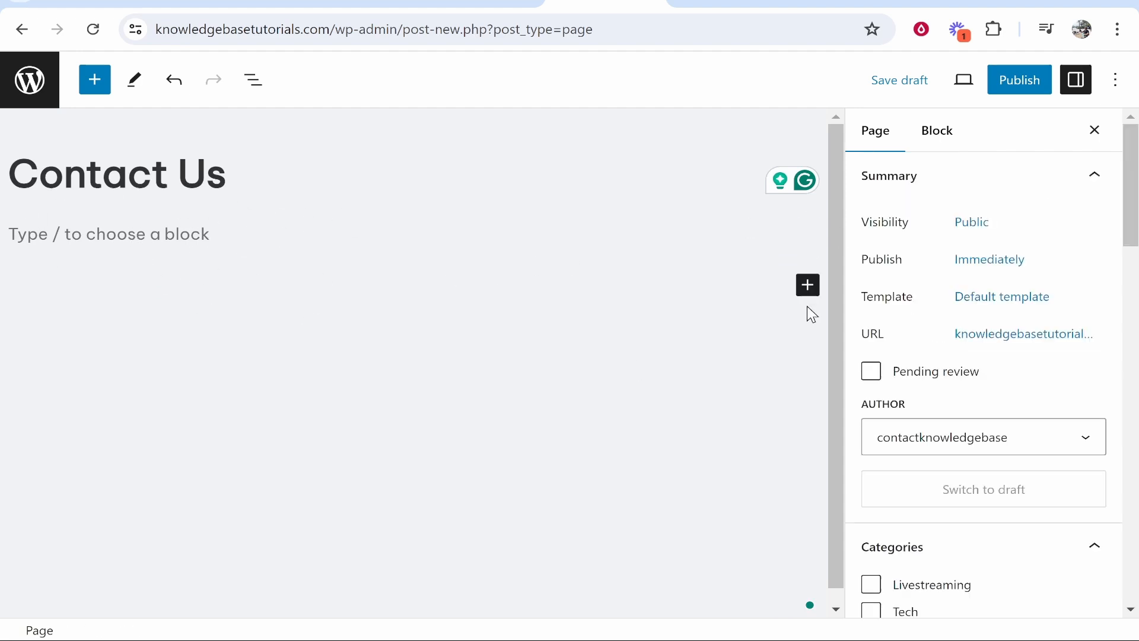
left_click(784, 235)
left_click(808, 232)
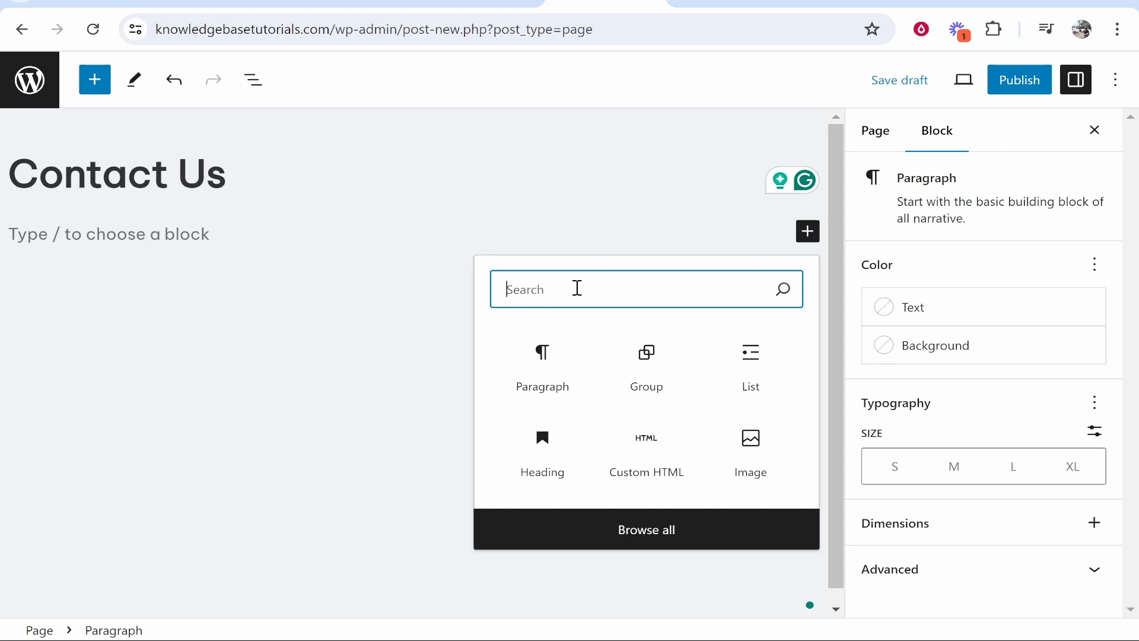
type("short")
key("Return")
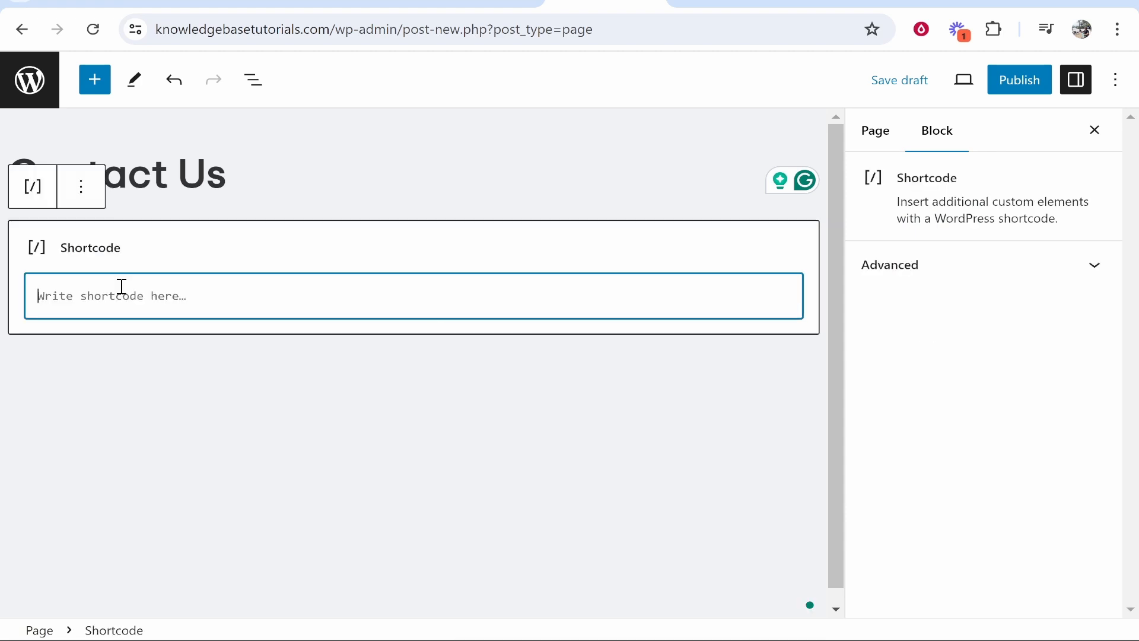
right_click(120, 292)
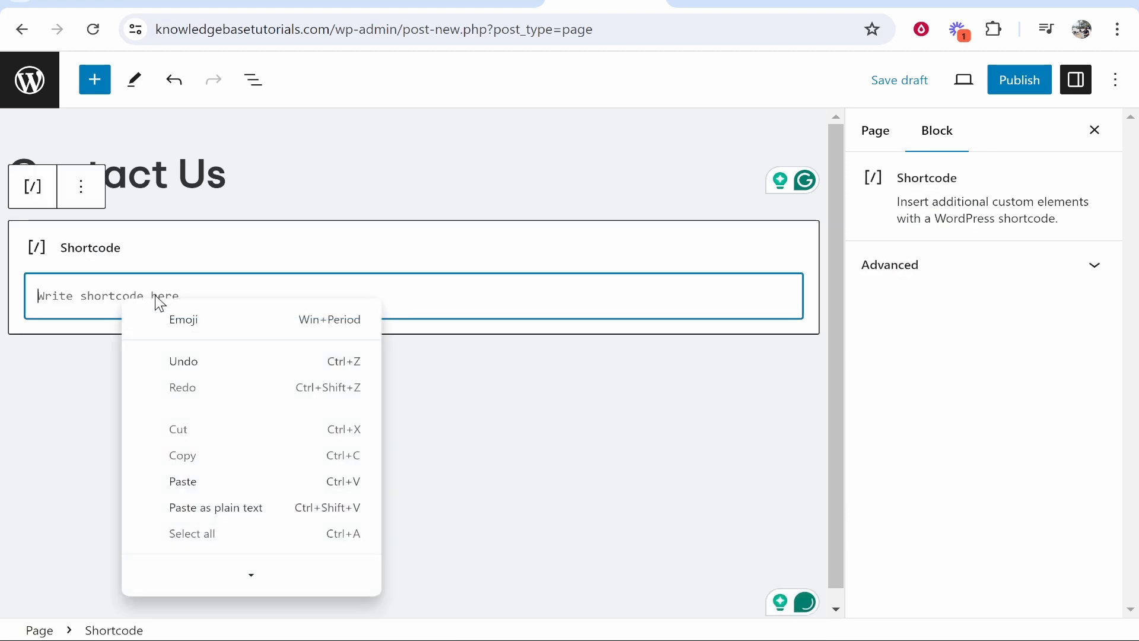
left_click(196, 482)
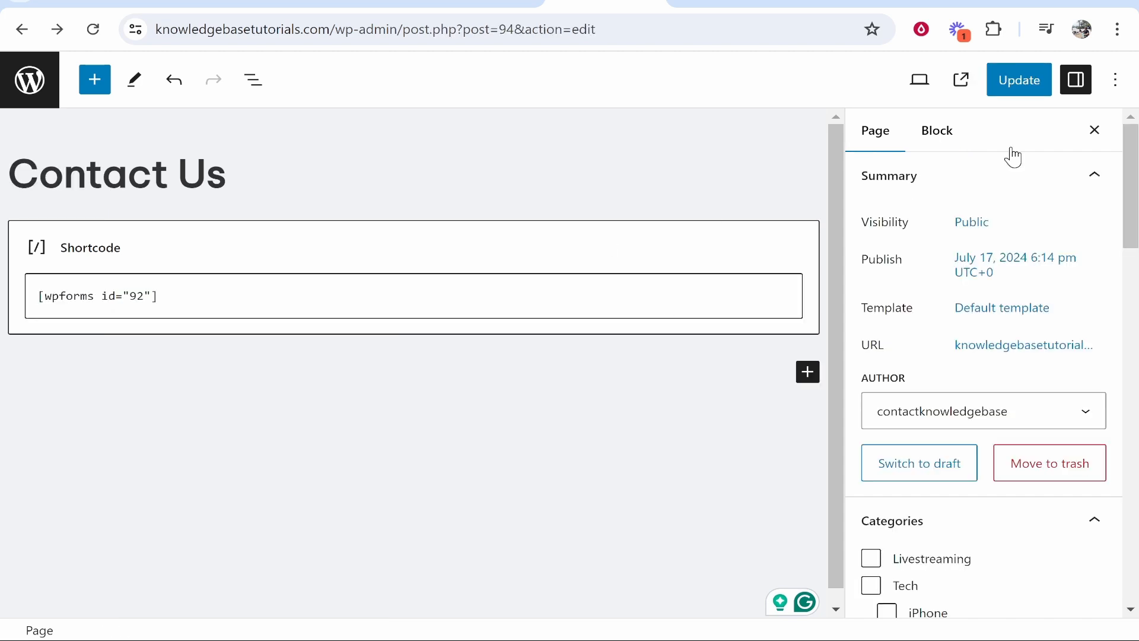
Update the Contact Us page and view it on the live site to check the contact form.
left_click(1019, 81)
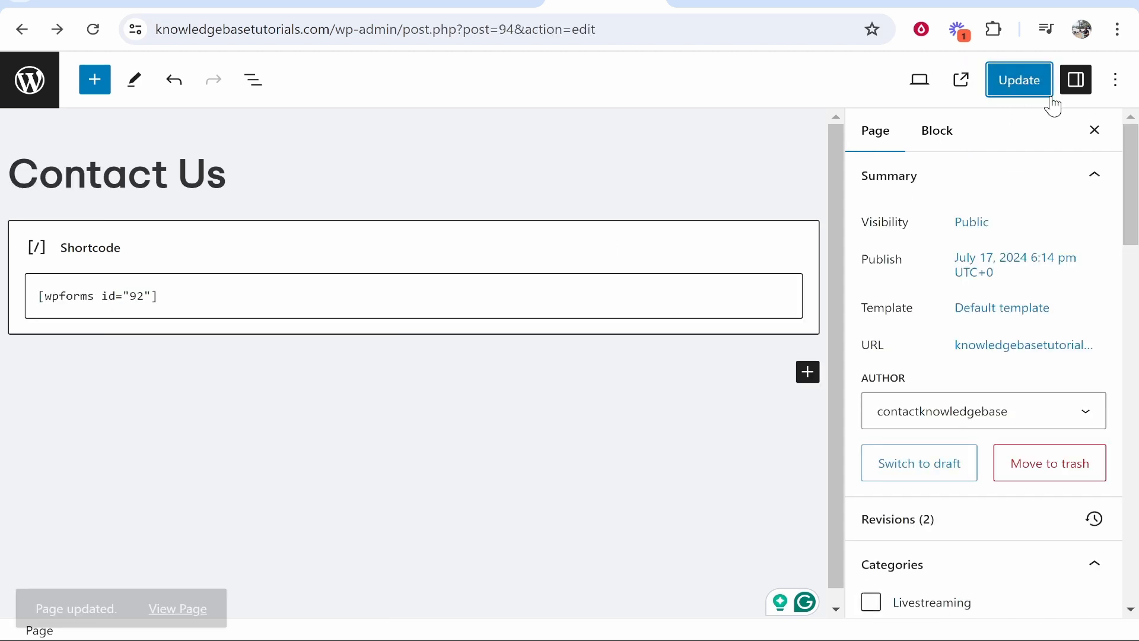
left_click(176, 585)
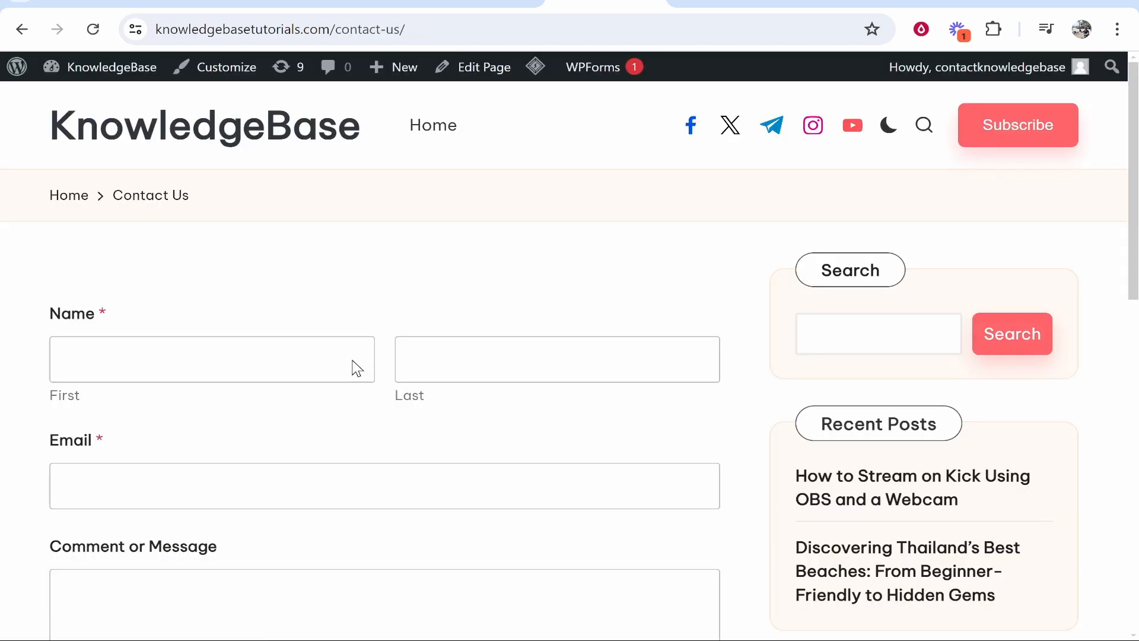
scroll(260, 273, "down", 3)
scroll(297, 247, "up", 3)
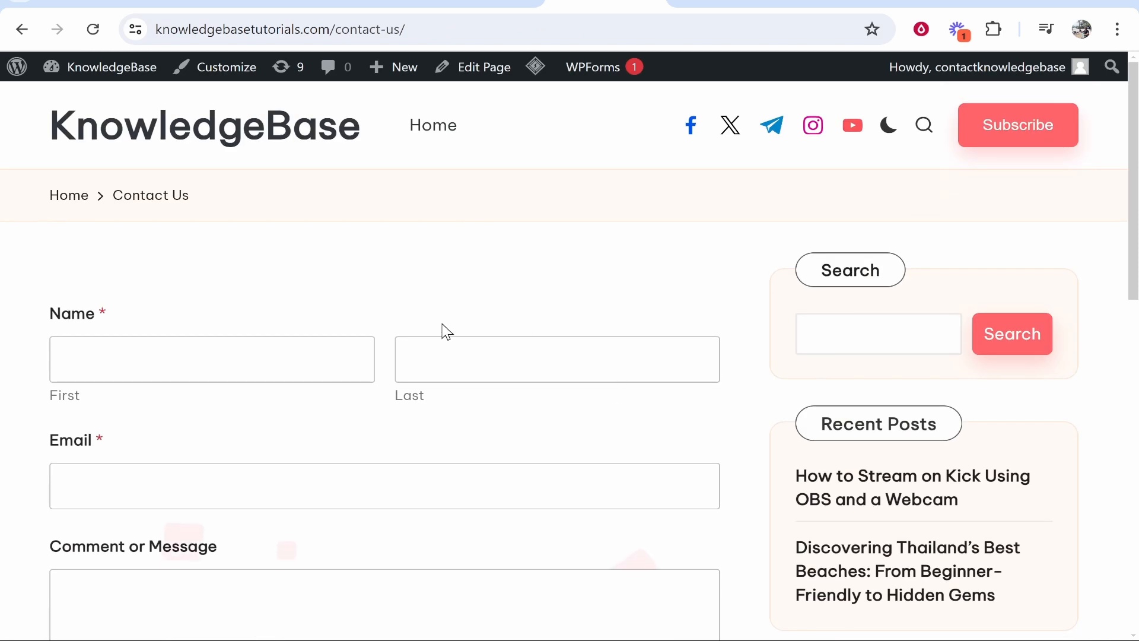
Return to the Contact Us page editor and review the shortcode and the page settings, including the Theme Page Options.
left_click(21, 29)
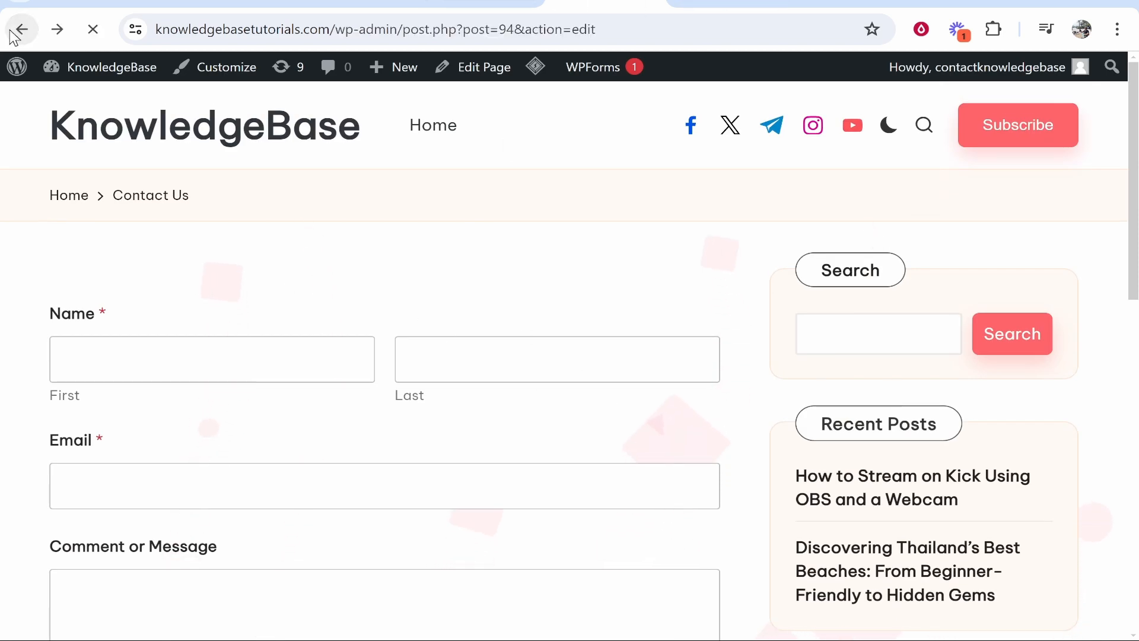
left_click(174, 307)
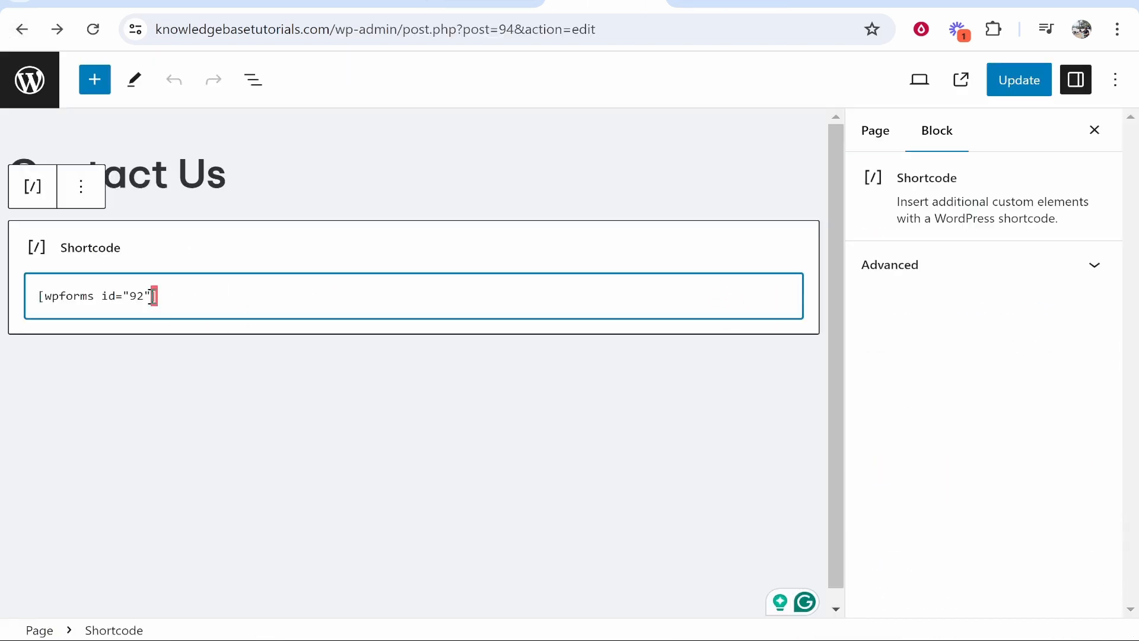
left_click(284, 390)
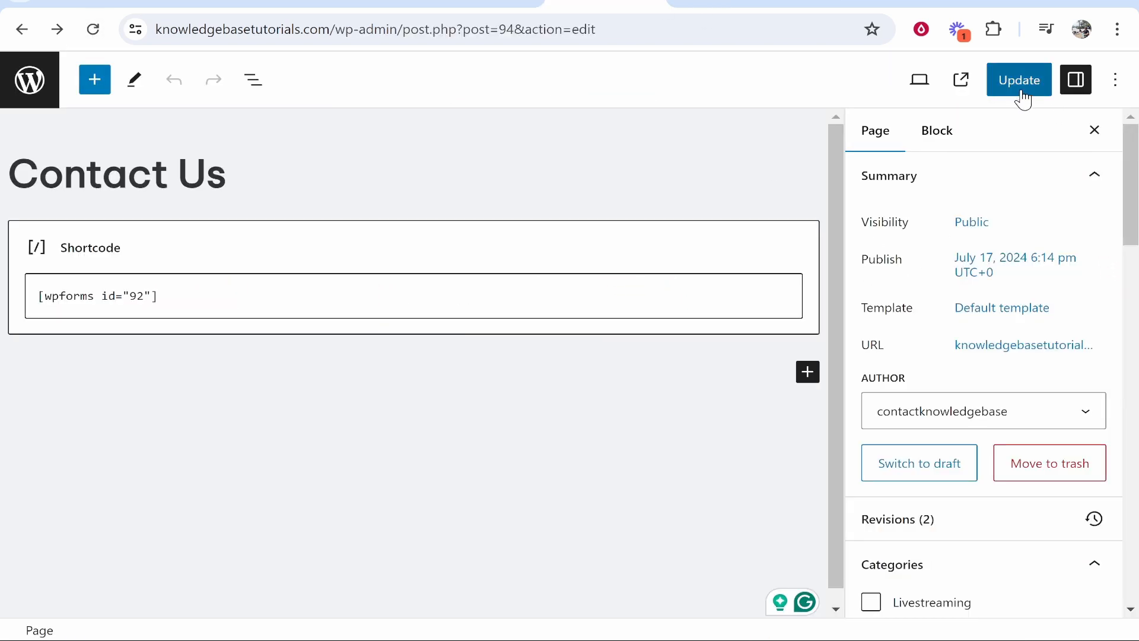
scroll(1023, 351, "down", 4)
scroll(979, 356, "up", 4)
scroll(991, 374, "down", 10)
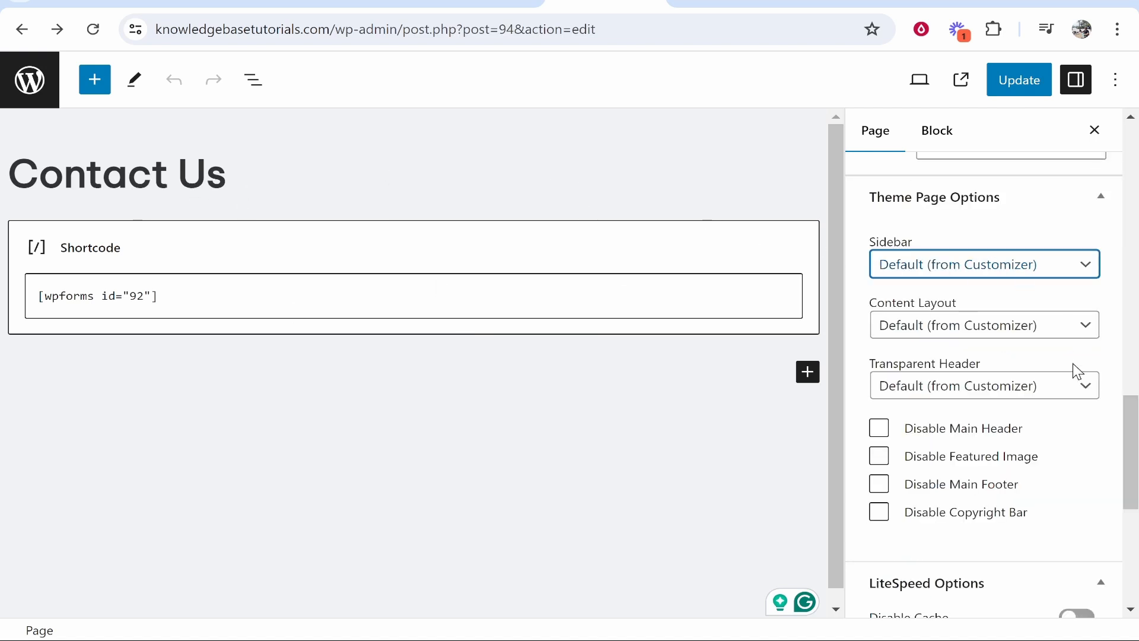
left_click(879, 429)
left_click(880, 429)
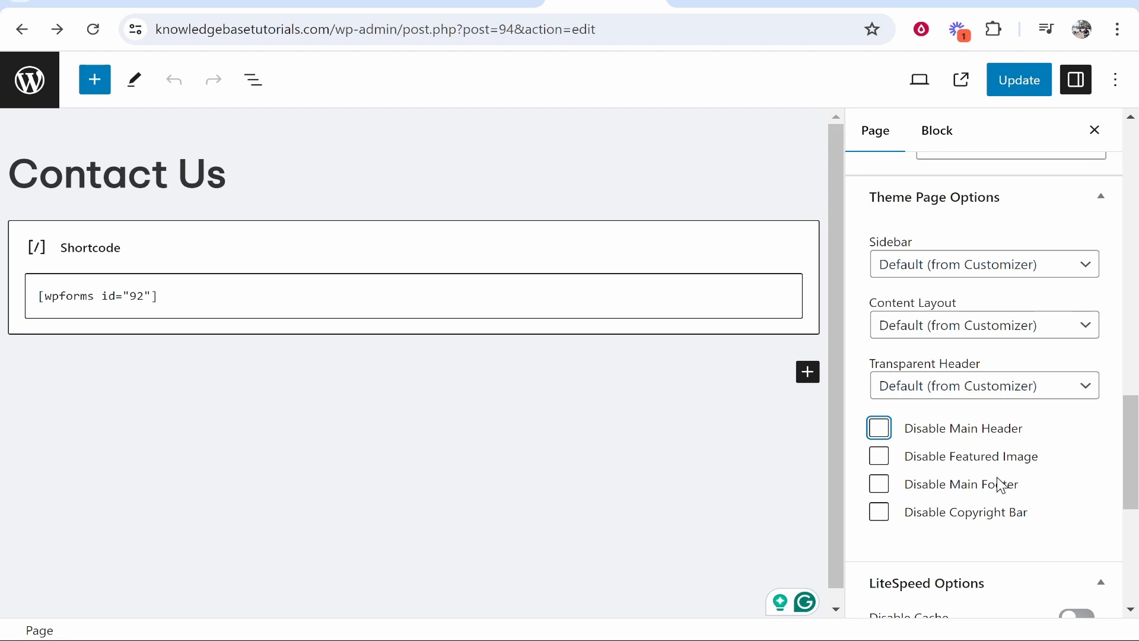
scroll(1009, 483, "down", 2)
scroll(1031, 415, "up", 10)
Leave the page editor, open the site's menu settings and remove the invalid Contact Us item from the Primary Menu.
left_click(30, 80)
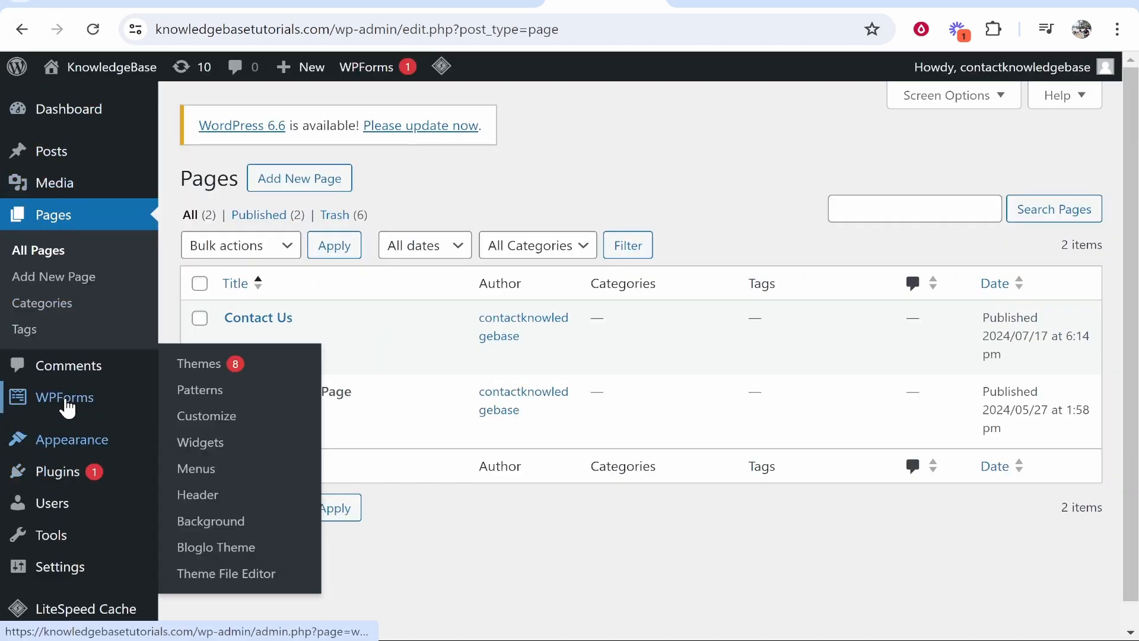
mouse_move(65, 456)
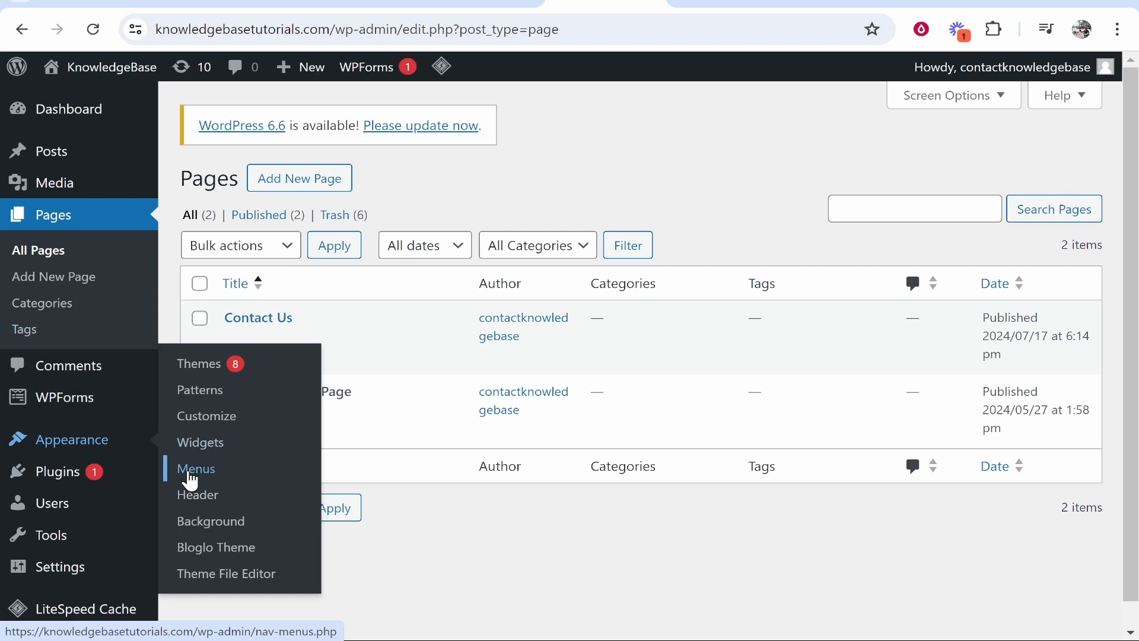
left_click(220, 473)
scroll(593, 474, "down", 2)
scroll(570, 356, "down", 1)
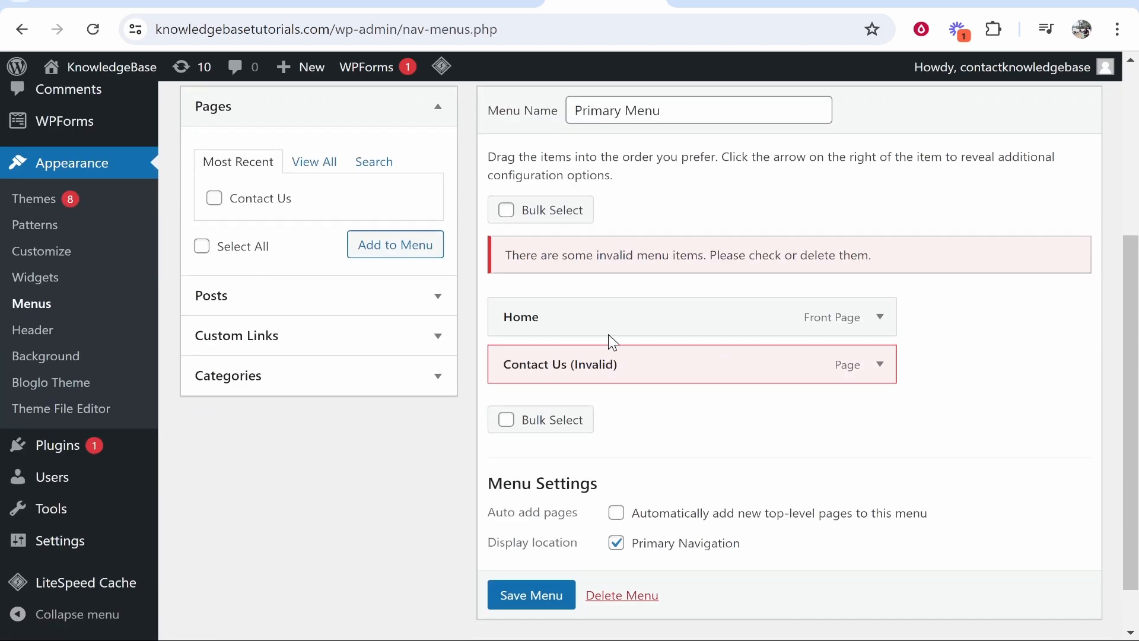
left_click_drag(620, 376, 528, 359)
left_click_drag(540, 252, 899, 254)
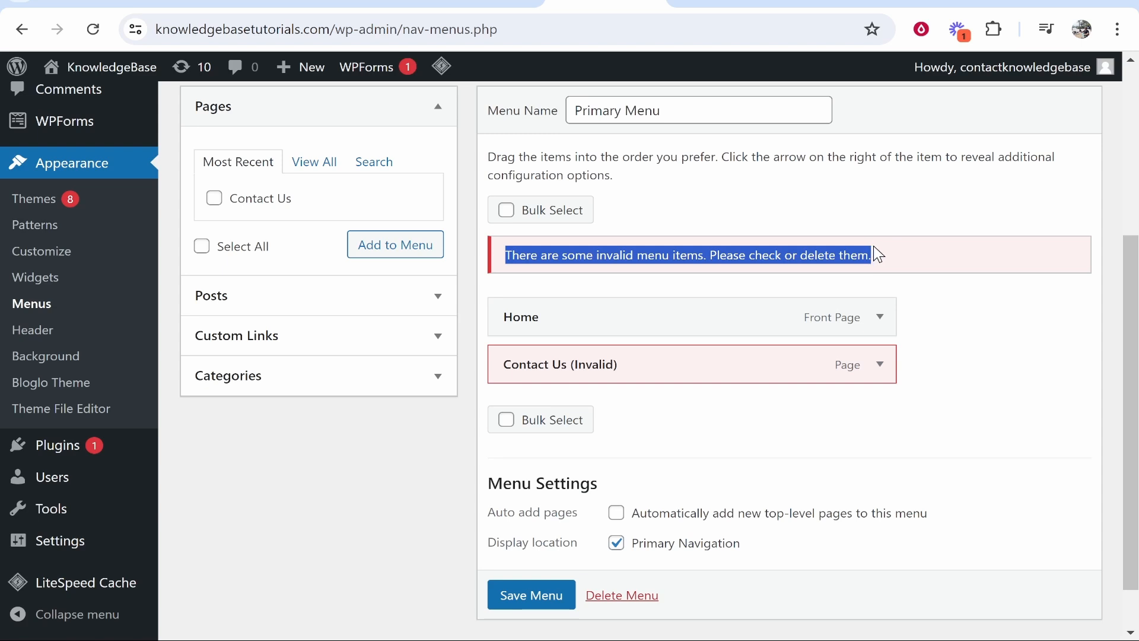
left_click(879, 364)
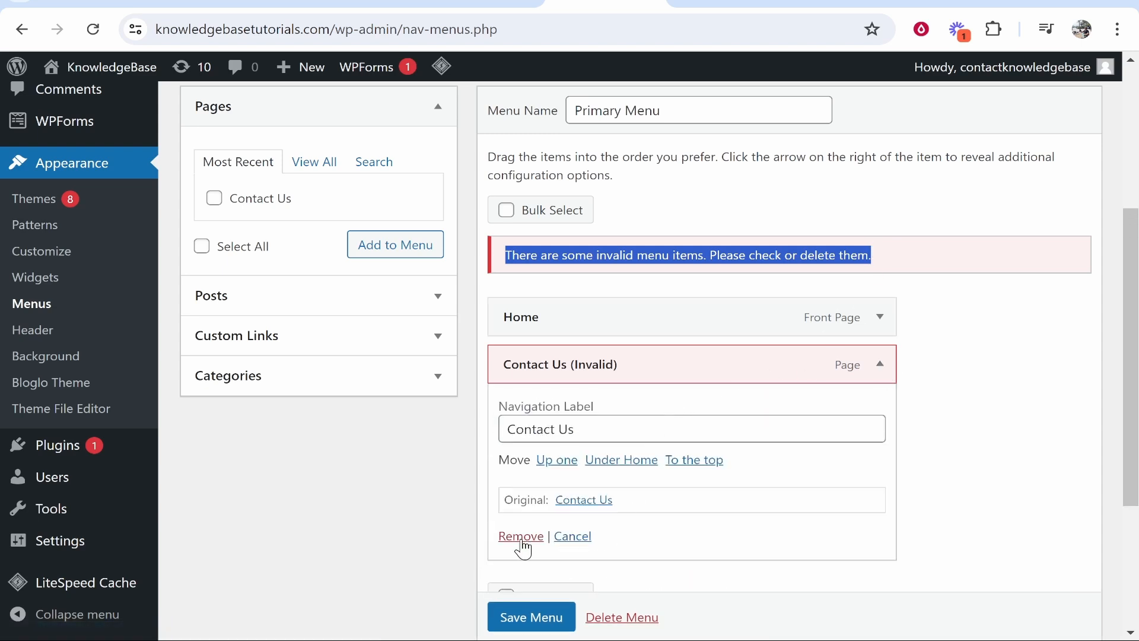
left_click(521, 537)
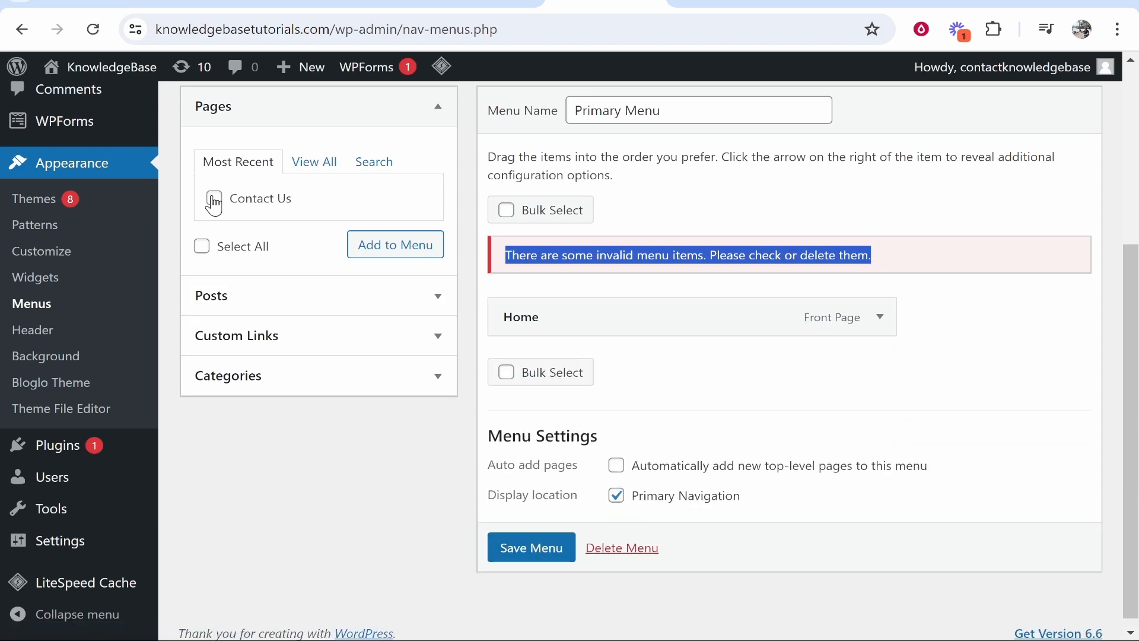
Add the new Contact Us page to the Primary Menu and save the menu.
left_click(386, 247)
scroll(475, 415, "down", 1)
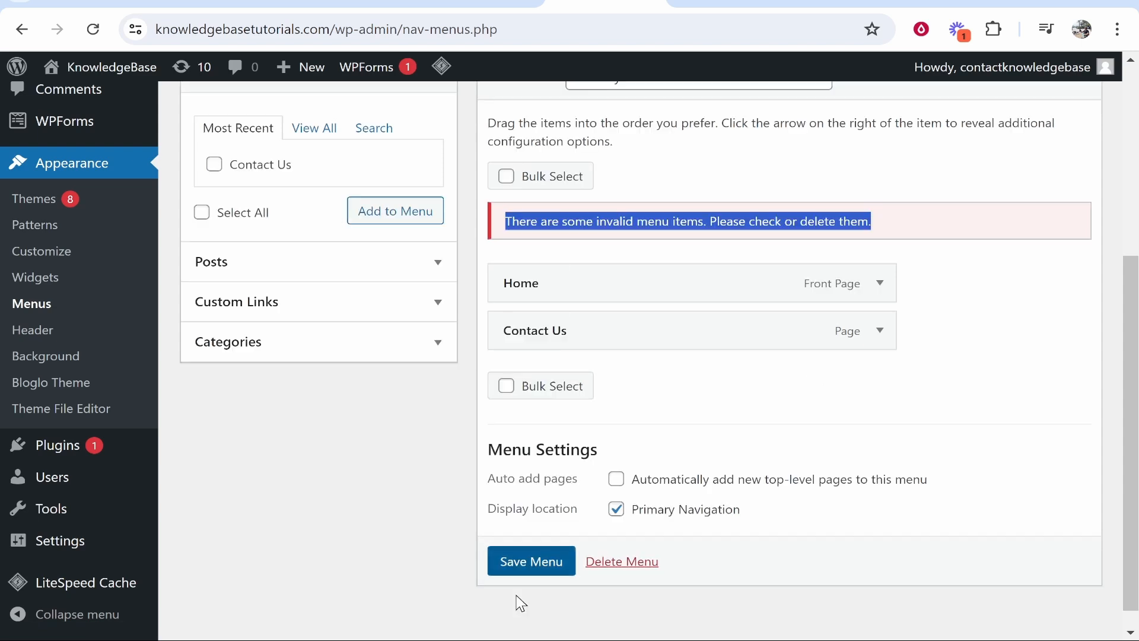
left_click(531, 573)
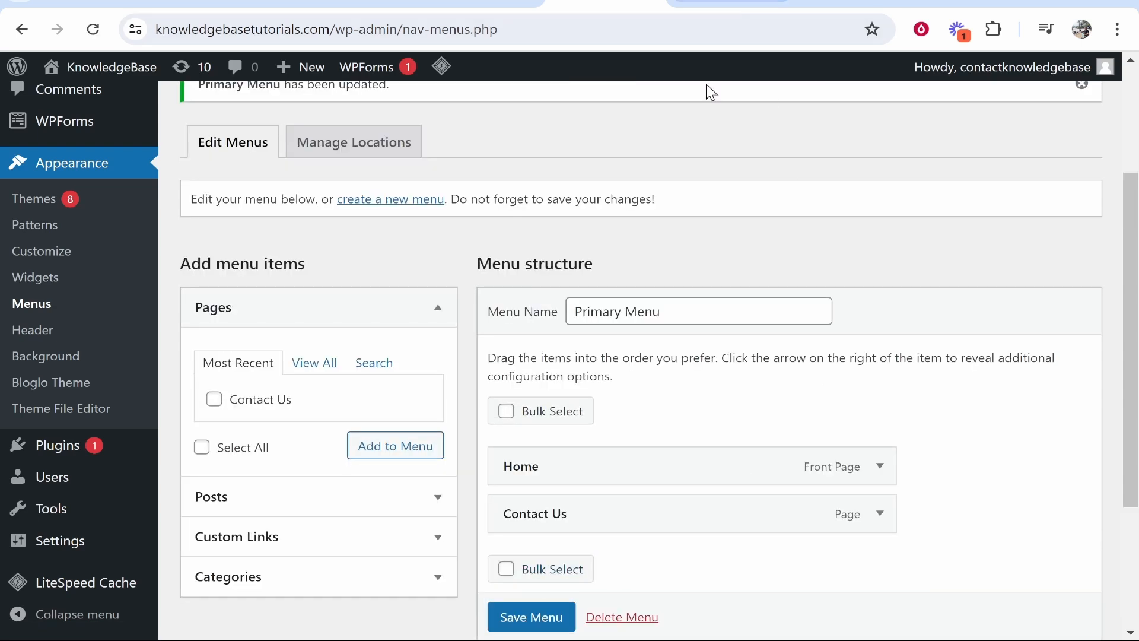
Reload the live site, open Contact Us from its navigation and look over the contact form.
left_click(731, 2)
left_click(93, 29)
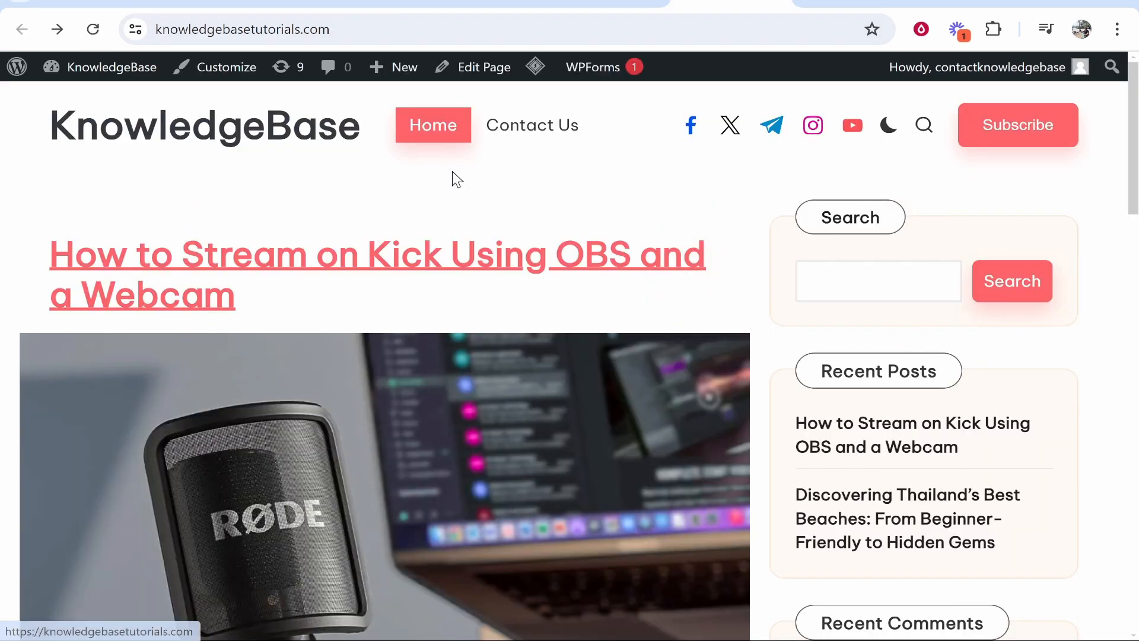
left_click(546, 145)
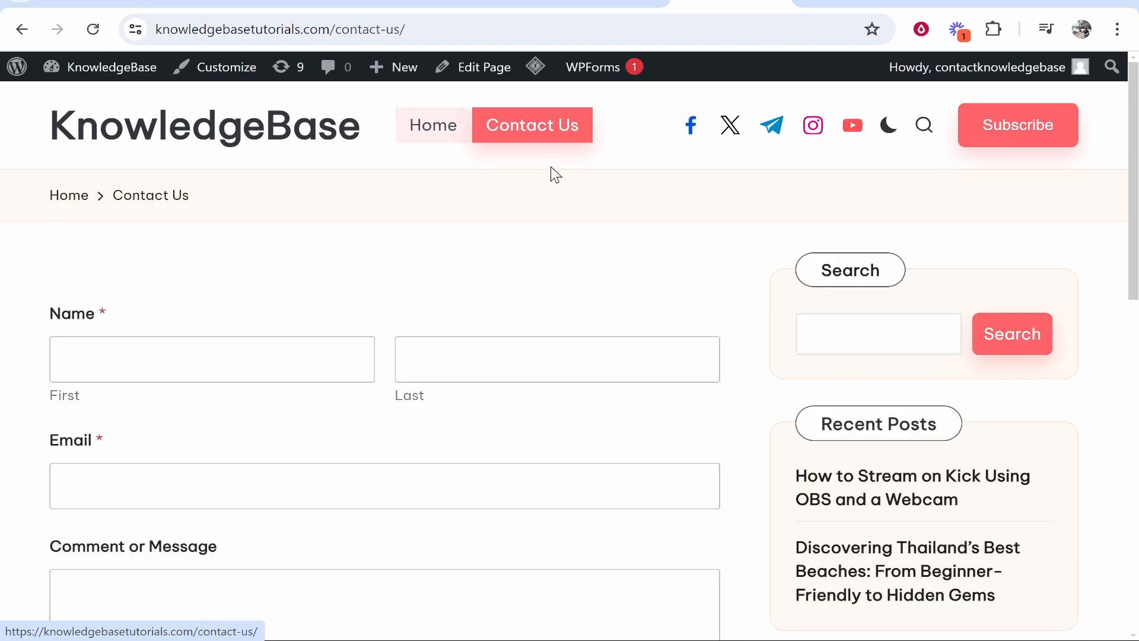
scroll(452, 486, "down", 5)
scroll(606, 432, "up", 5)
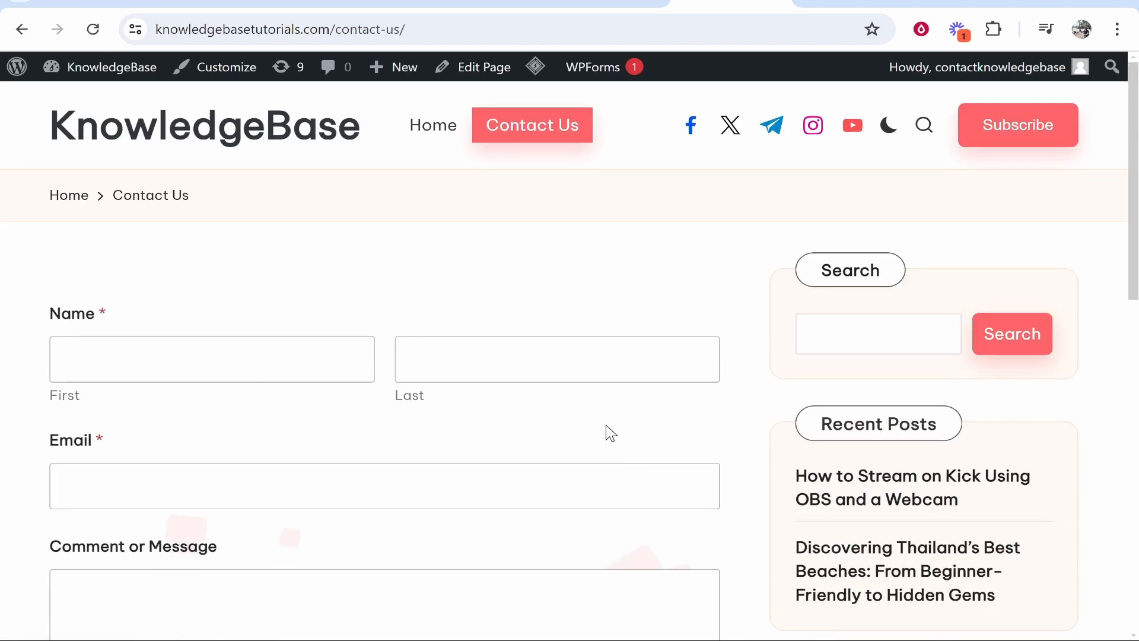